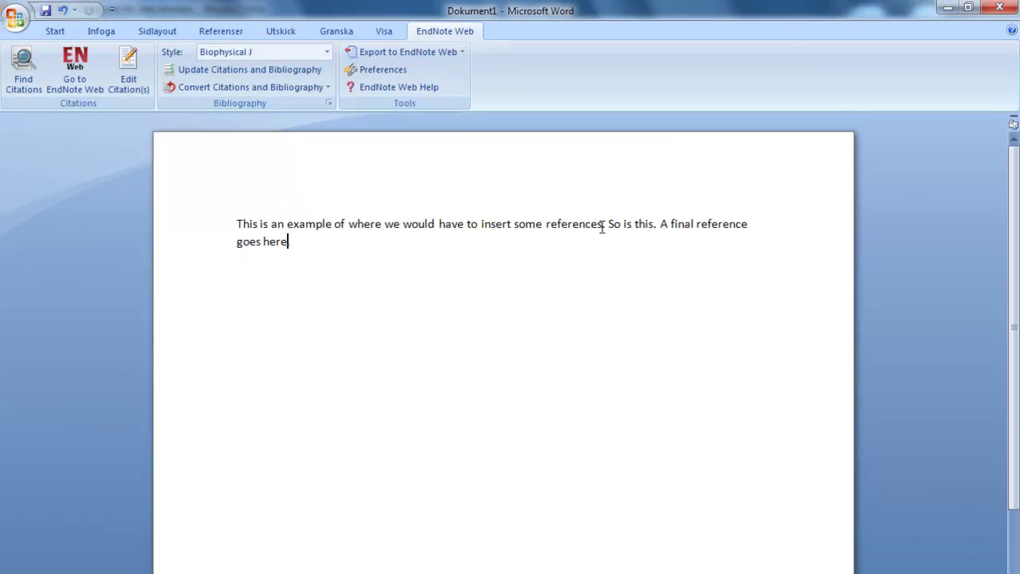
Cite the ElFadel 1997 and Häussinger 2000 references after the word 'references' as (1, 2)
left_click(603, 224)
left_click(23, 70)
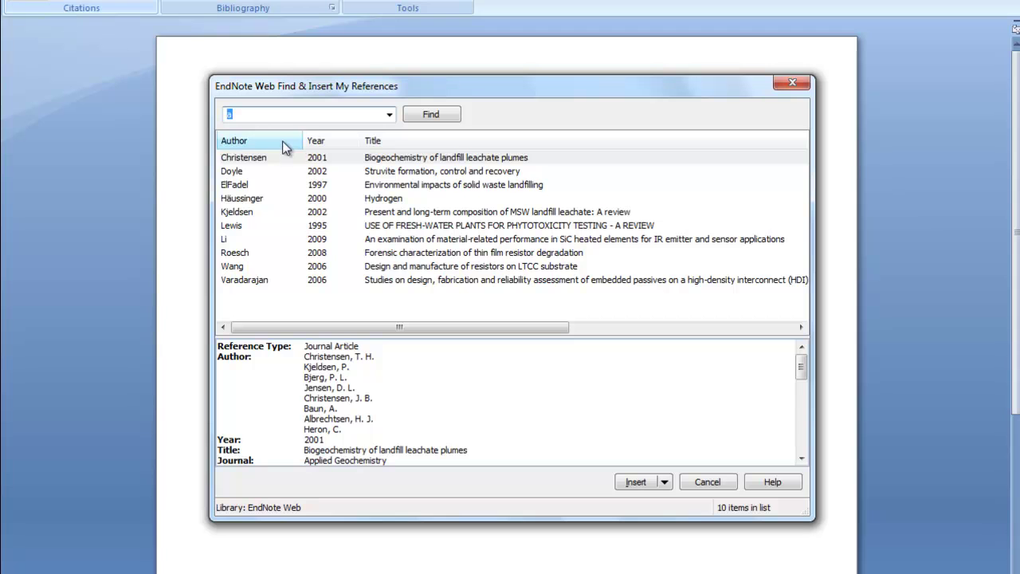
left_click(249, 184)
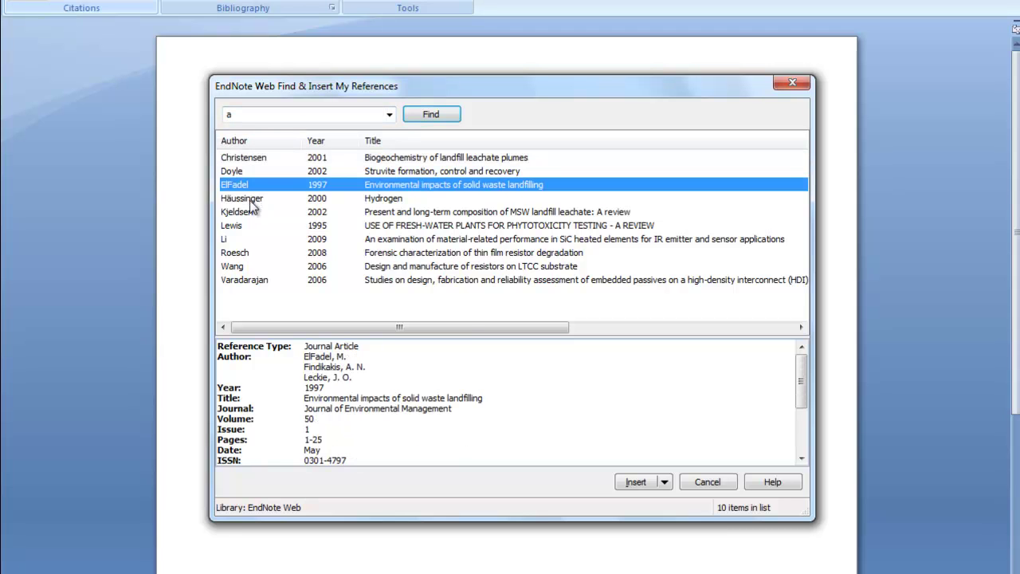
left_click(251, 199, "ctrl")
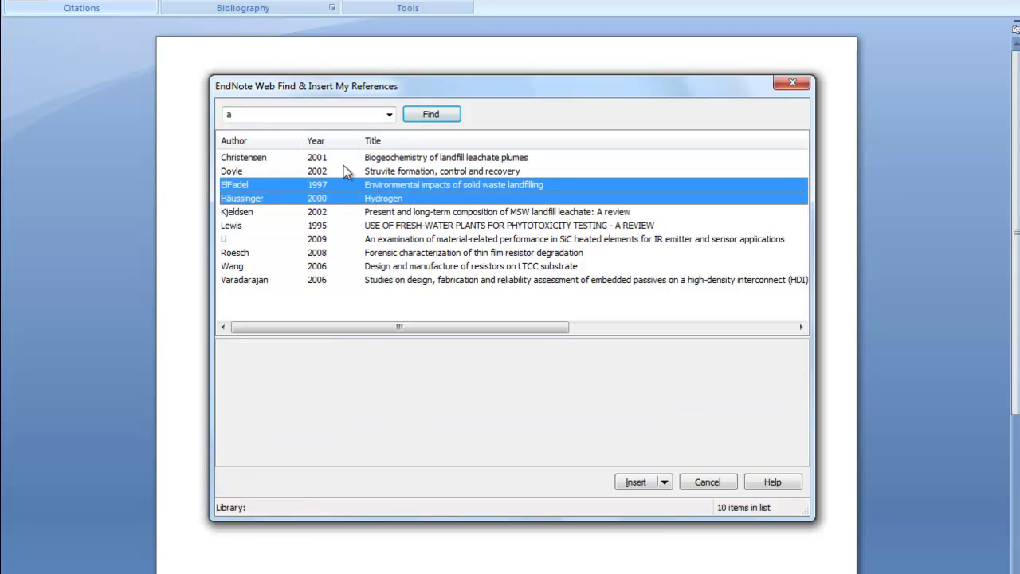
left_click(635, 481)
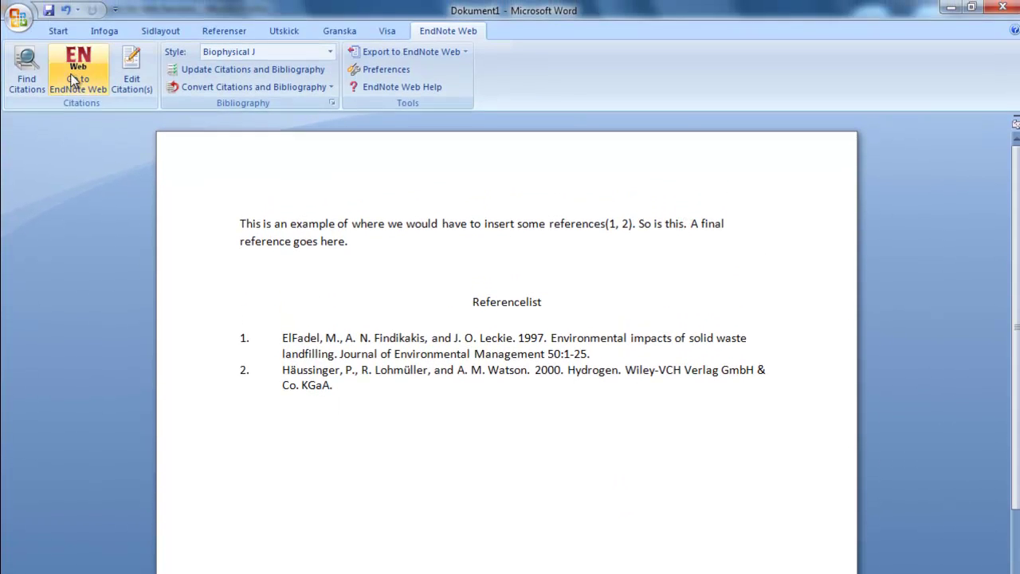
Cite Varadarajan as (3), then Wang 2006 and Varadarajan after 'goes here' as (3, 4)
left_click(27, 67)
left_click(635, 494)
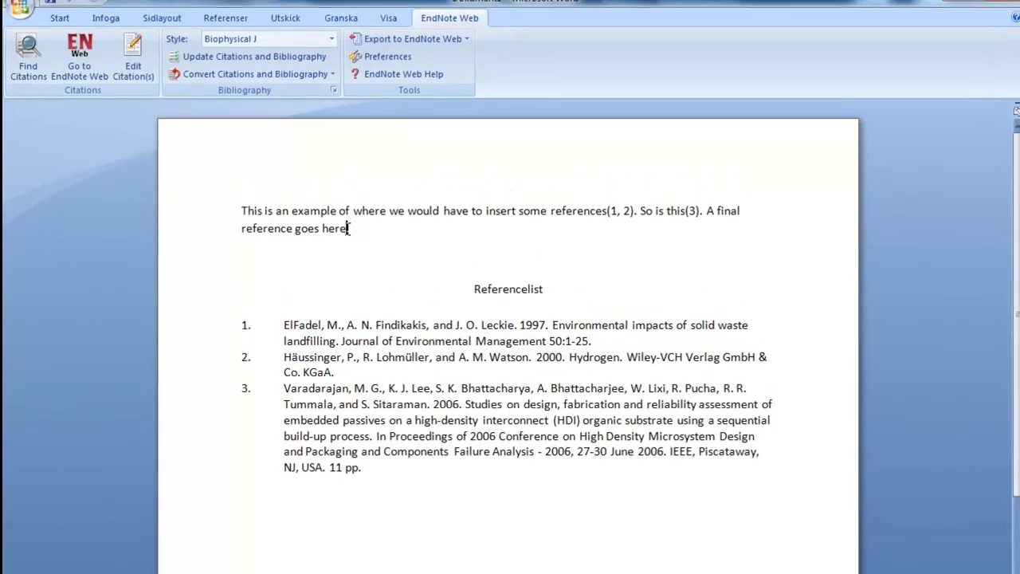
left_click(28, 64)
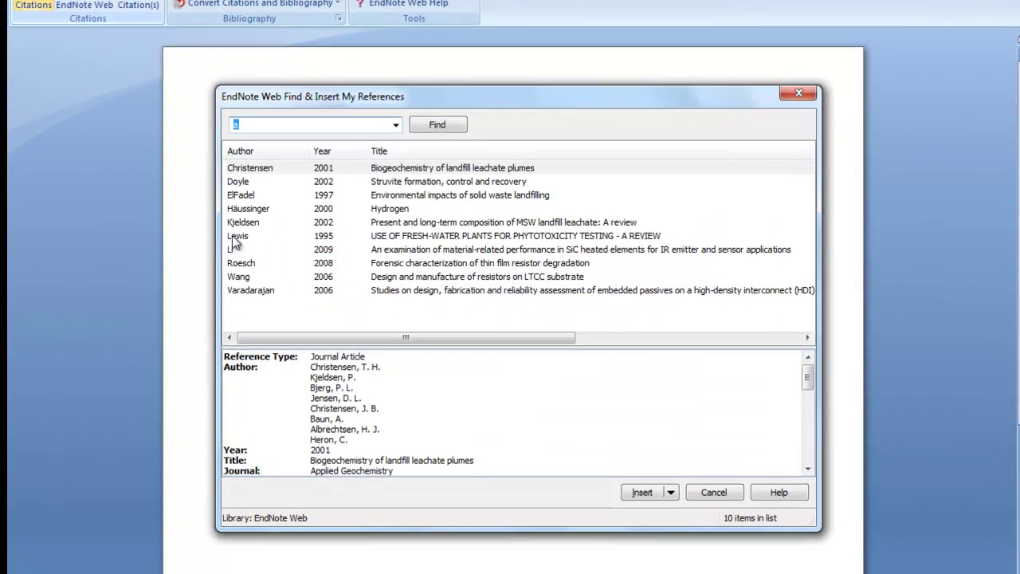
left_click(238, 277)
left_click(250, 290, "ctrl")
left_click(642, 491)
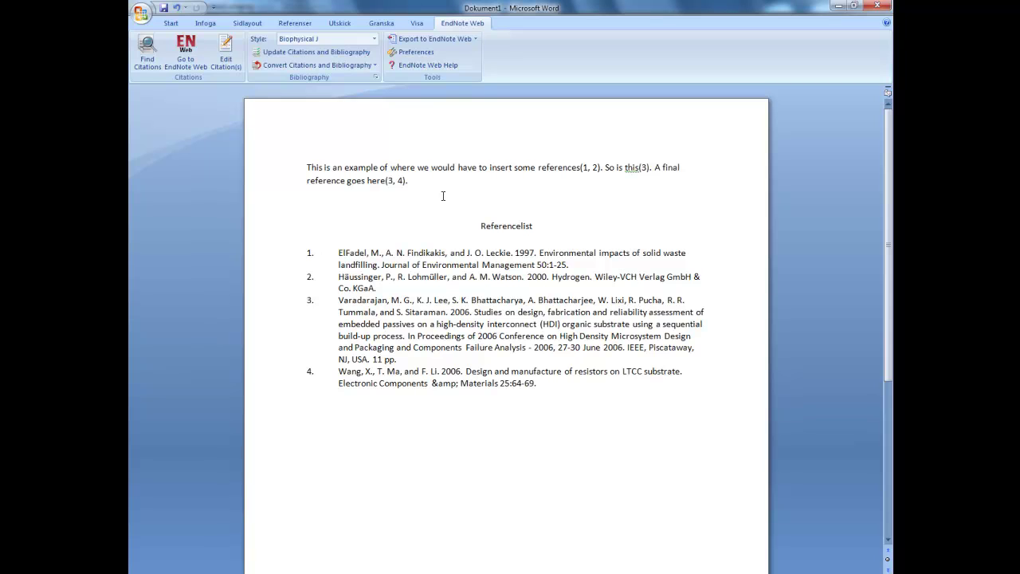
Move 'A final reference goes here(3, 4)' to the paragraph start, ending it with a full stop
left_click_drag(406, 180, 307, 167)
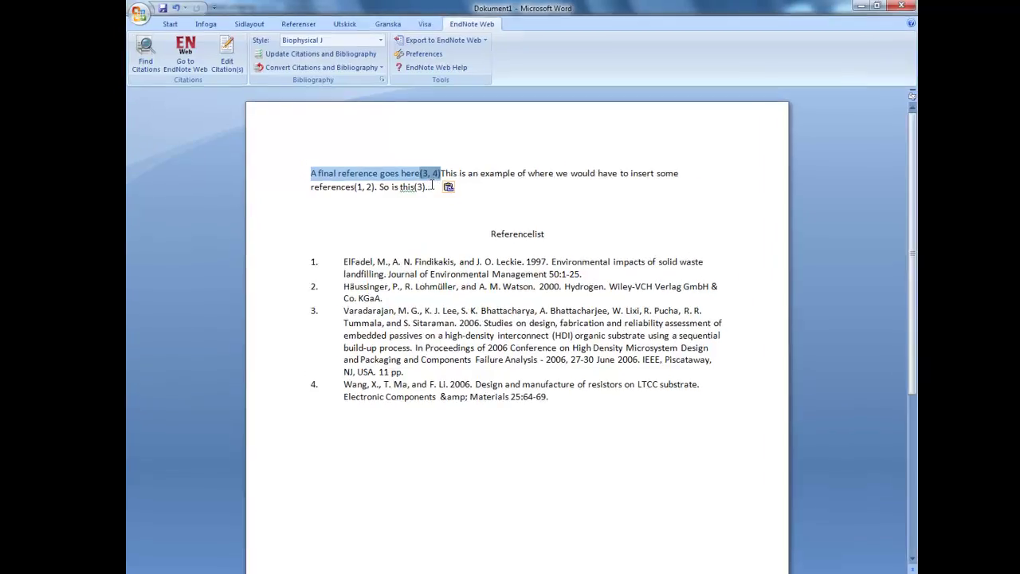
key("Right")
type(".")
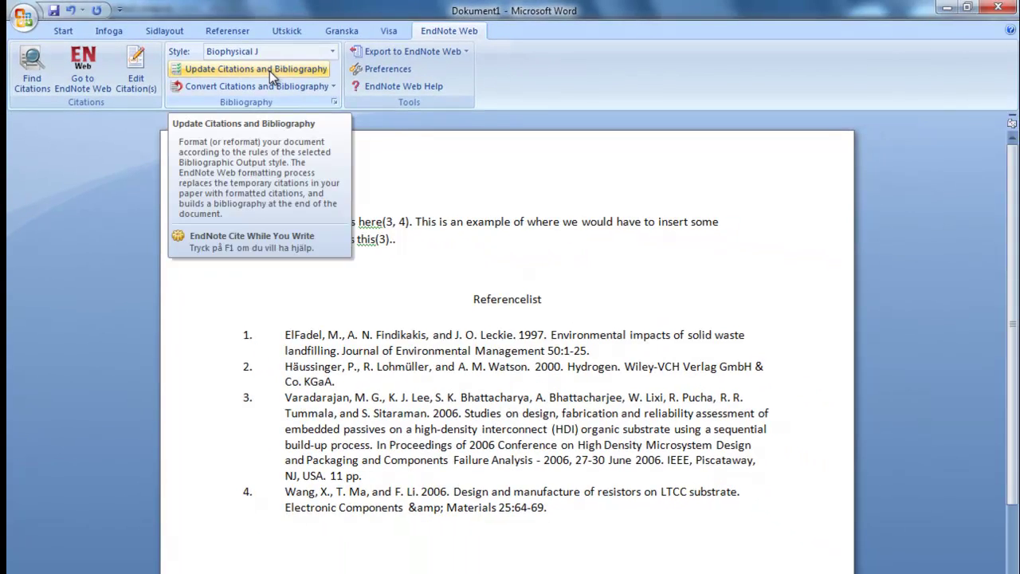
Renumber citations and bibliography, restyle them as Author-Date, and switch to Internet Explorer
left_click(272, 71)
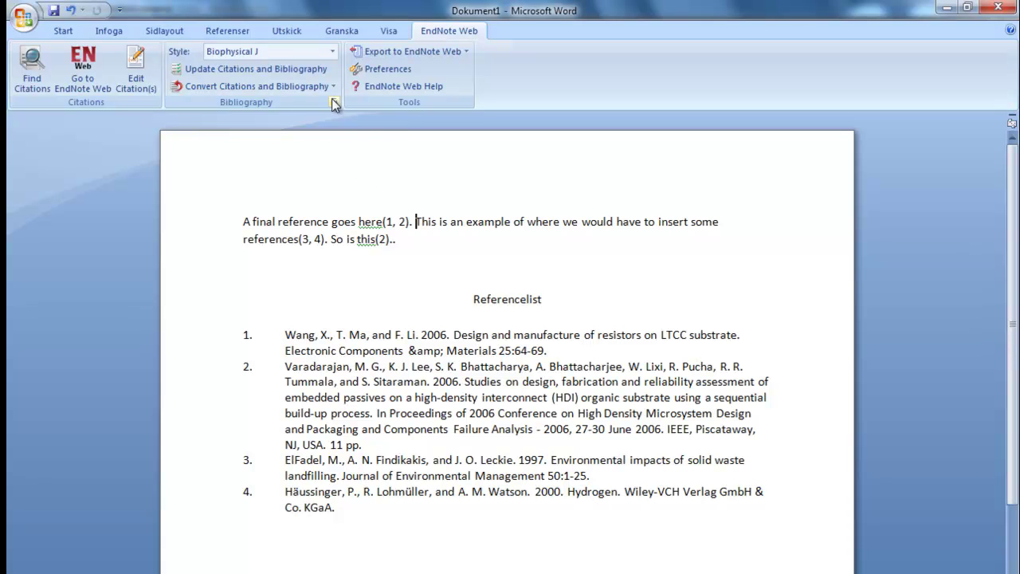
left_click(332, 51)
scroll(327, 231, "up", 15)
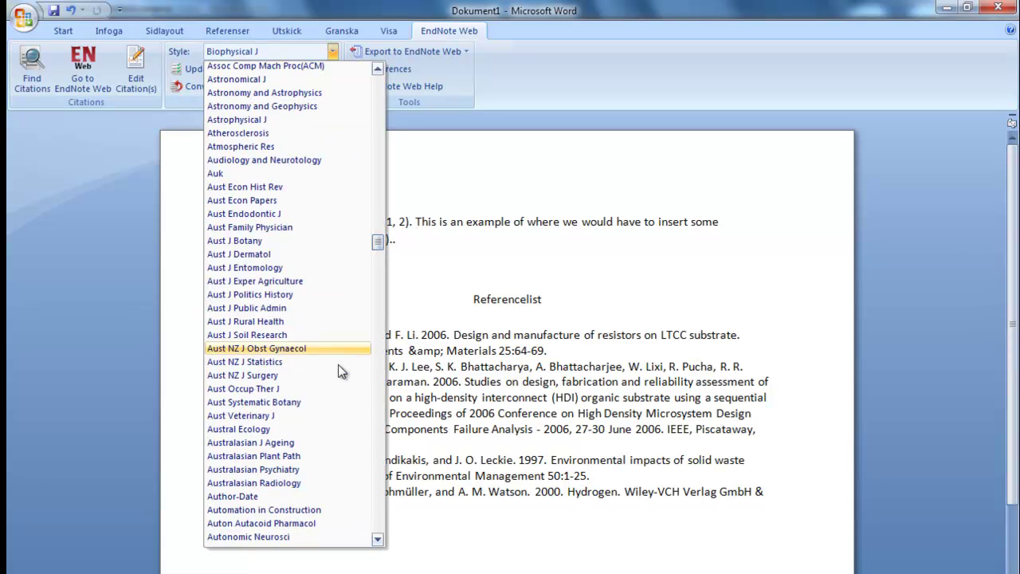
left_click(255, 497)
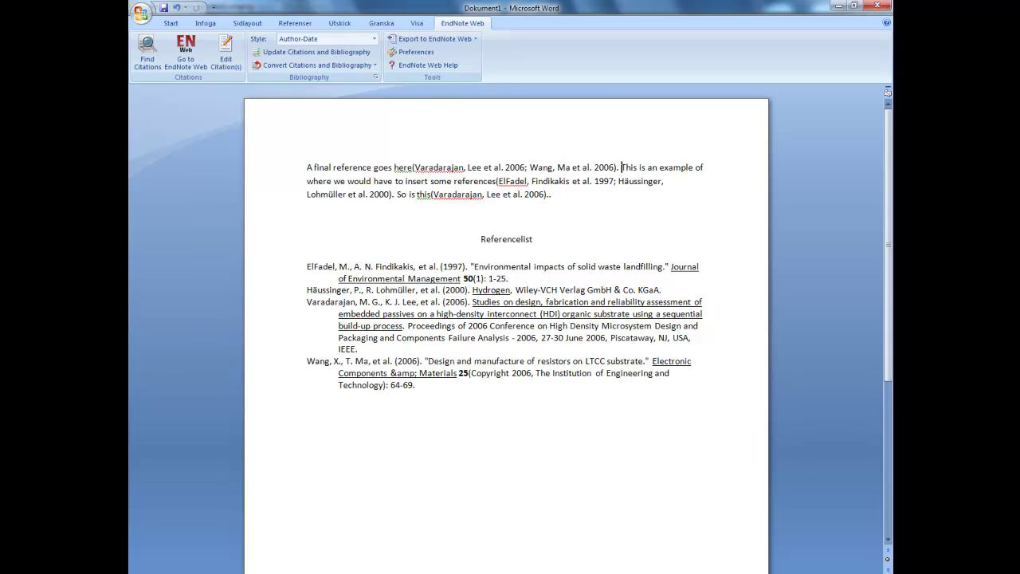
key("alt+Tab")
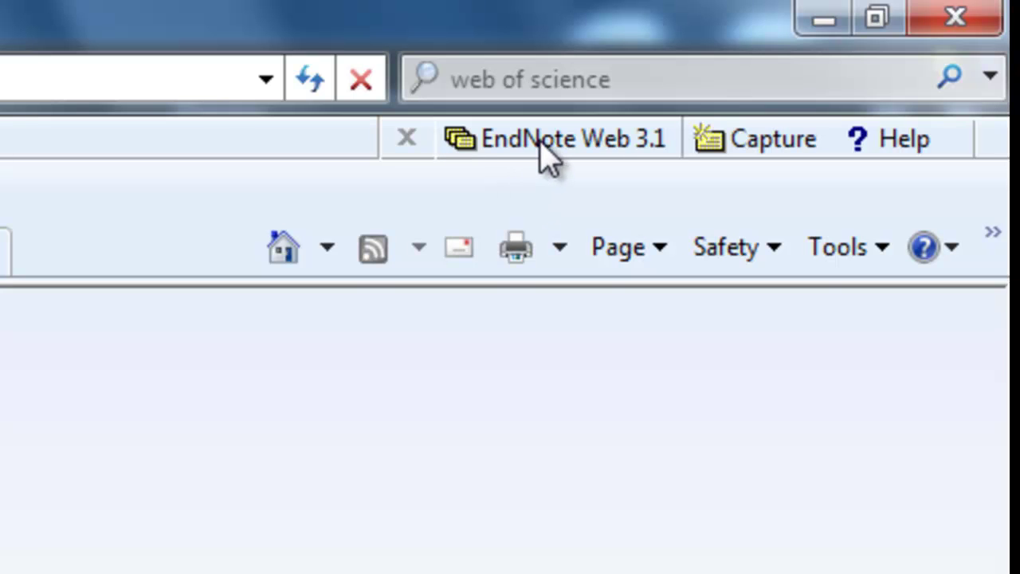
Open EndNote Web 3.1 from the toolbar and begin entering the account e-mail to log in
left_click(544, 143)
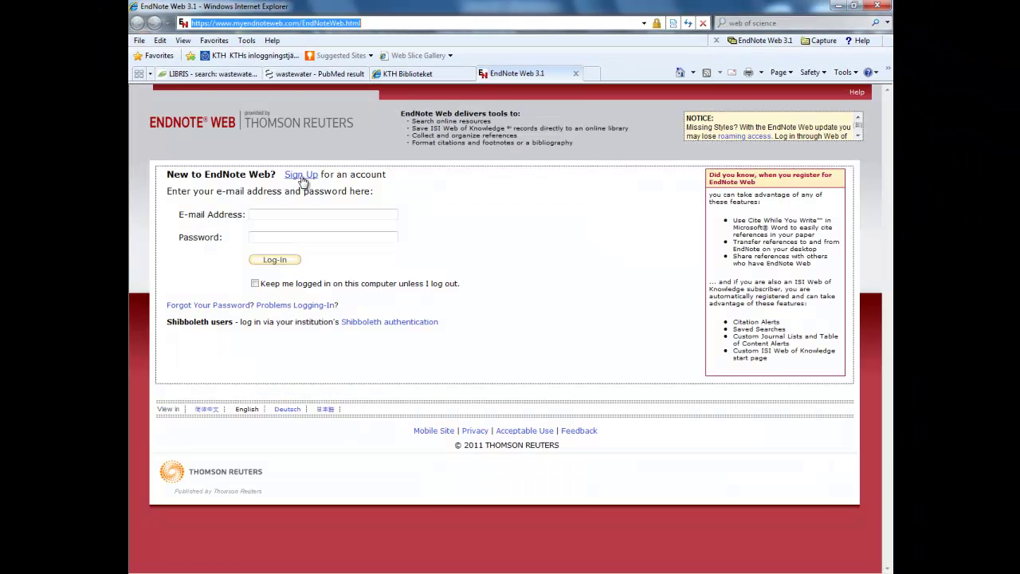
left_click(278, 212)
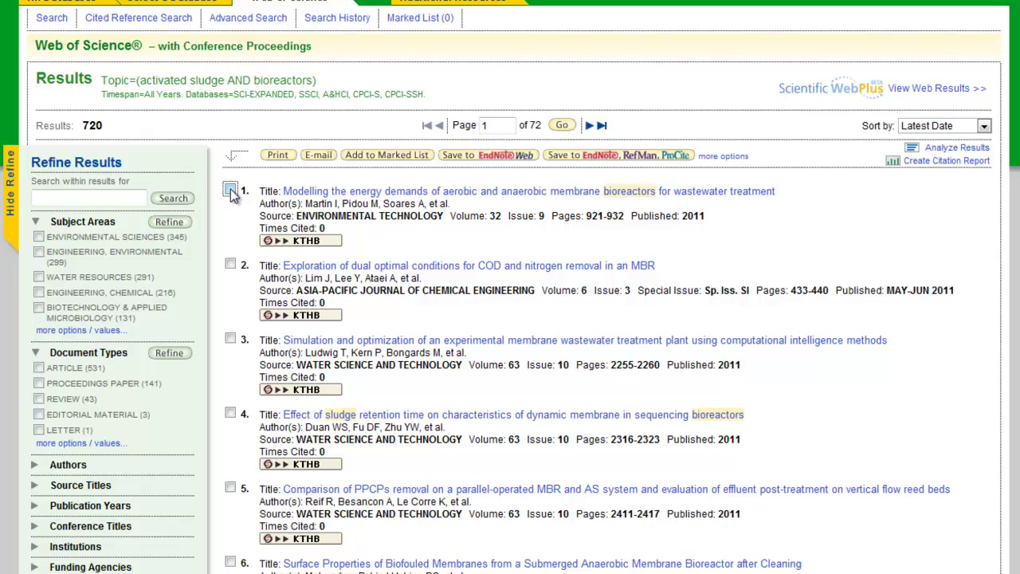
Save Web of Science results 1–3 to EndNote Web and check them in the Unfiled group
left_click(231, 191)
left_click(231, 264)
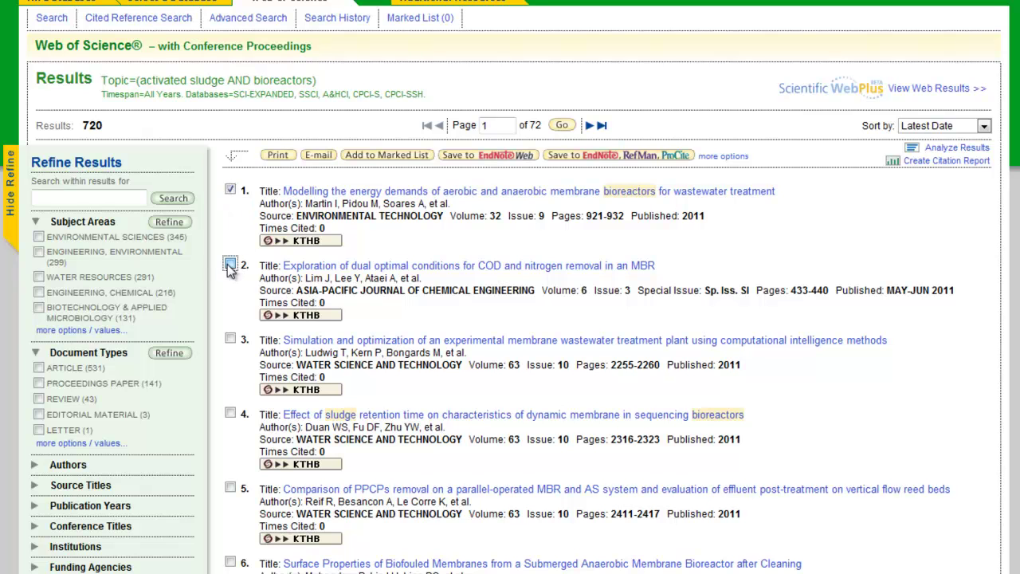
left_click(230, 338)
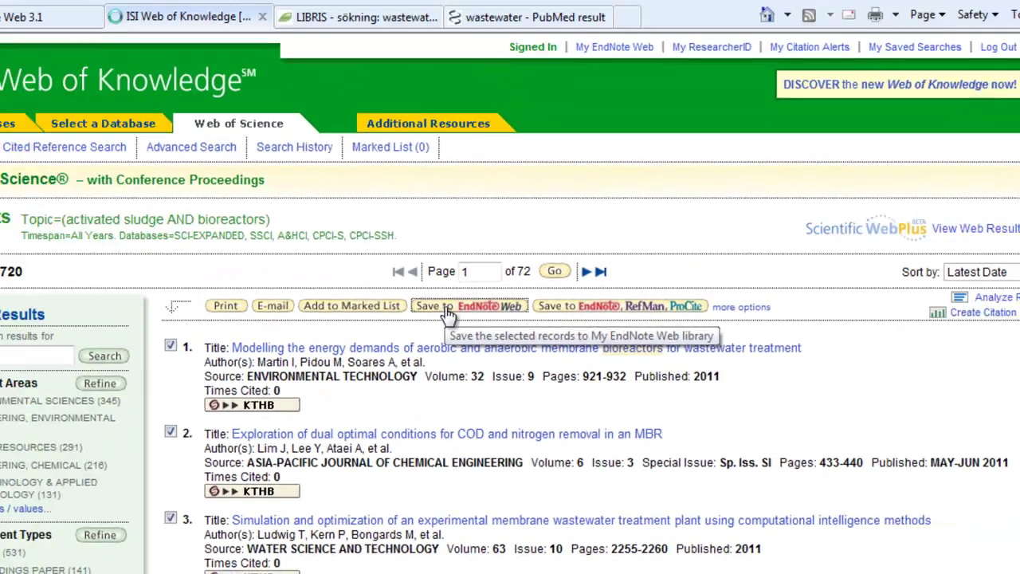
left_click(413, 229)
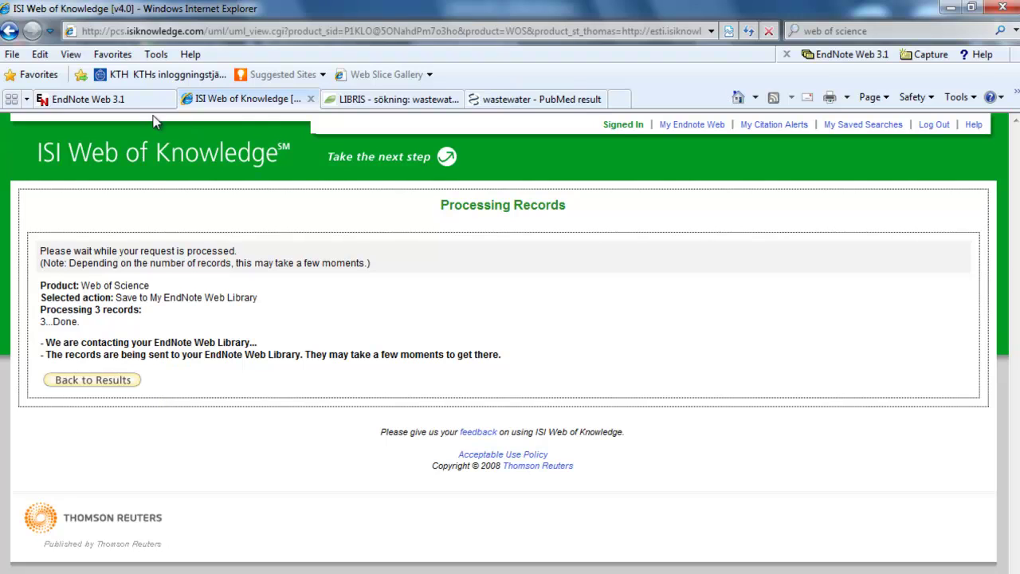
left_click(86, 100)
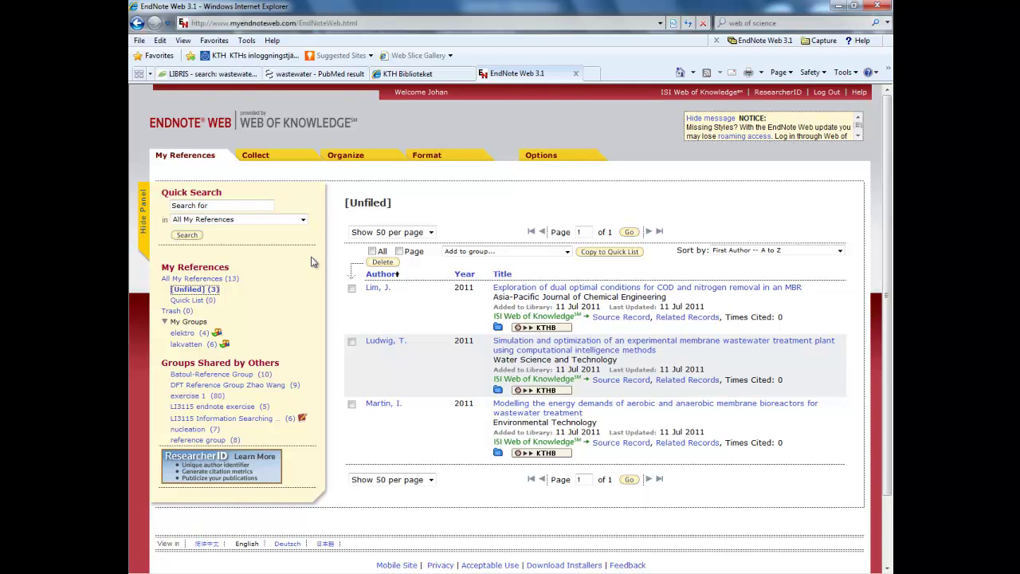
Download an RIS citation for the 2002 LIBRIS book 'Wastewater treatment: biological and chemical processes'
left_click(223, 75)
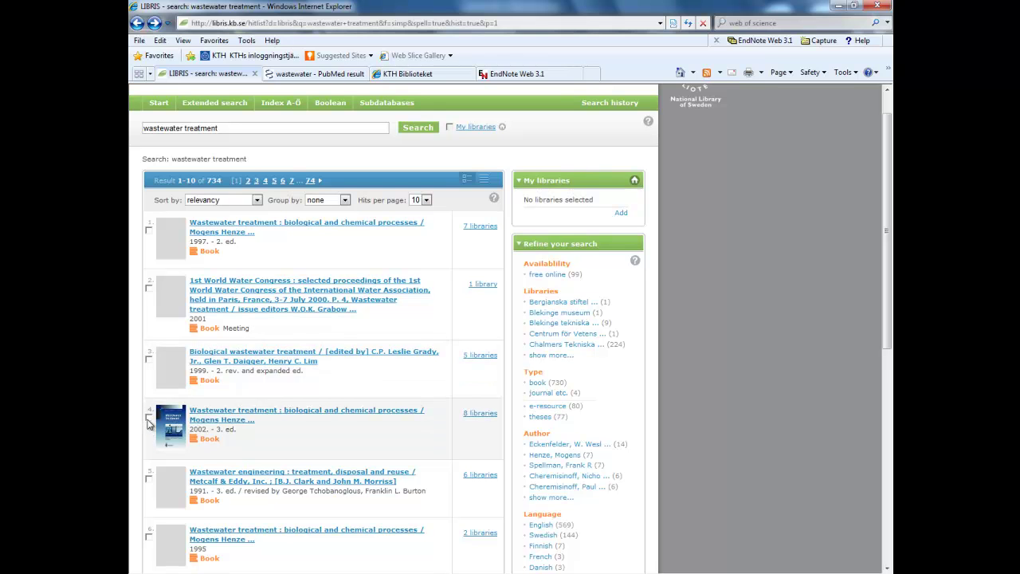
scroll(160, 418, "down", 5)
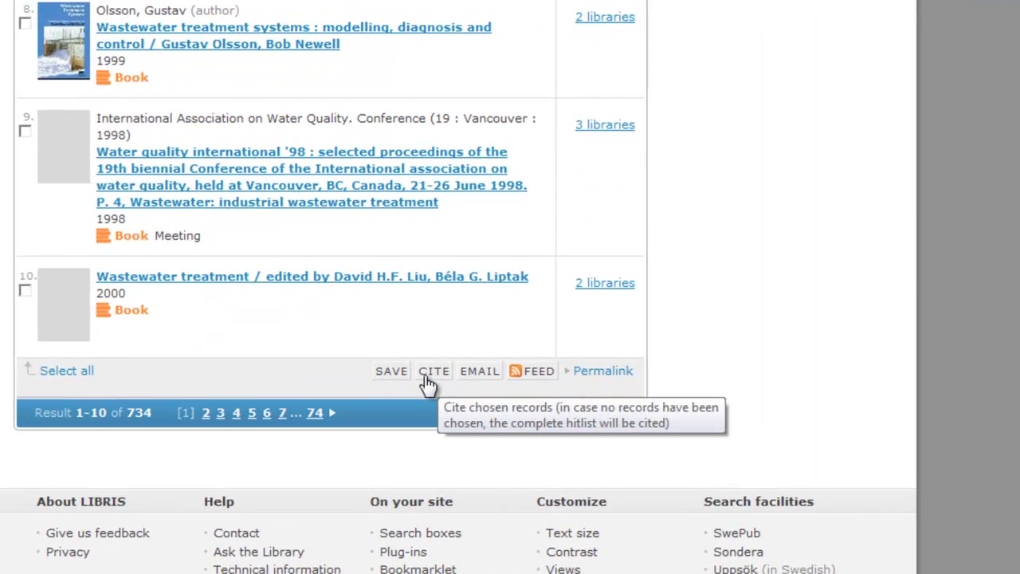
left_click(408, 392)
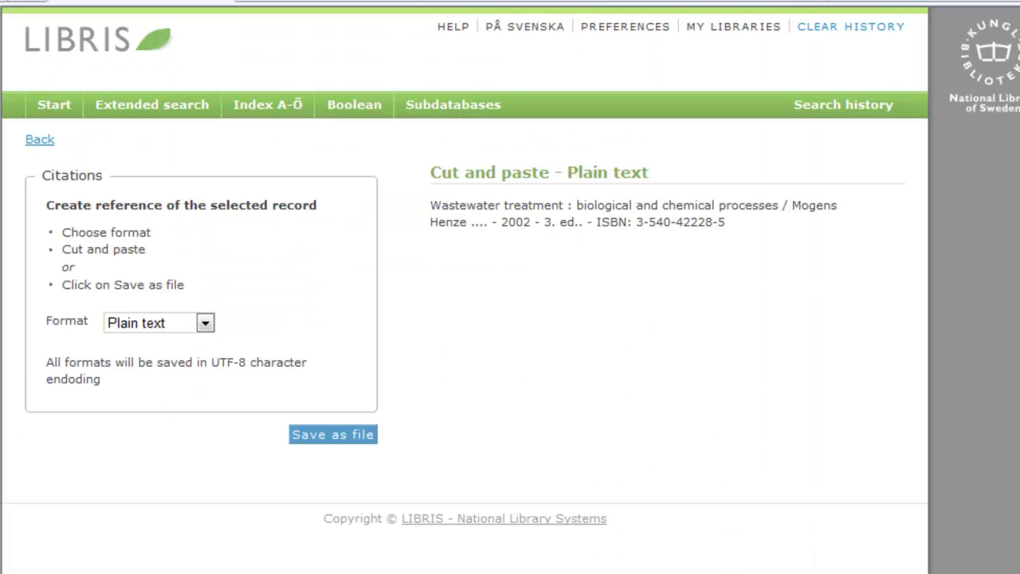
left_click(204, 322)
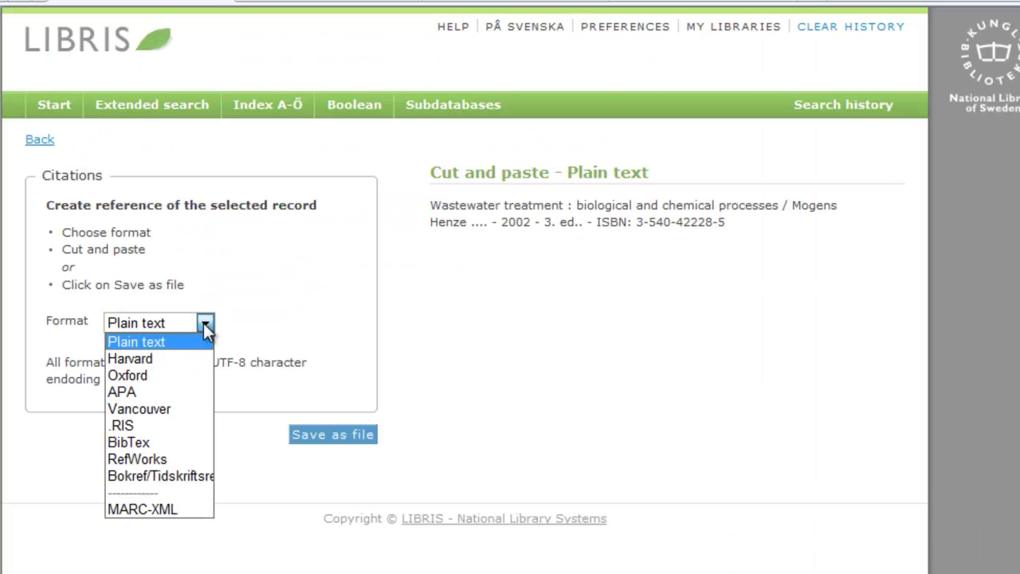
left_click(145, 426)
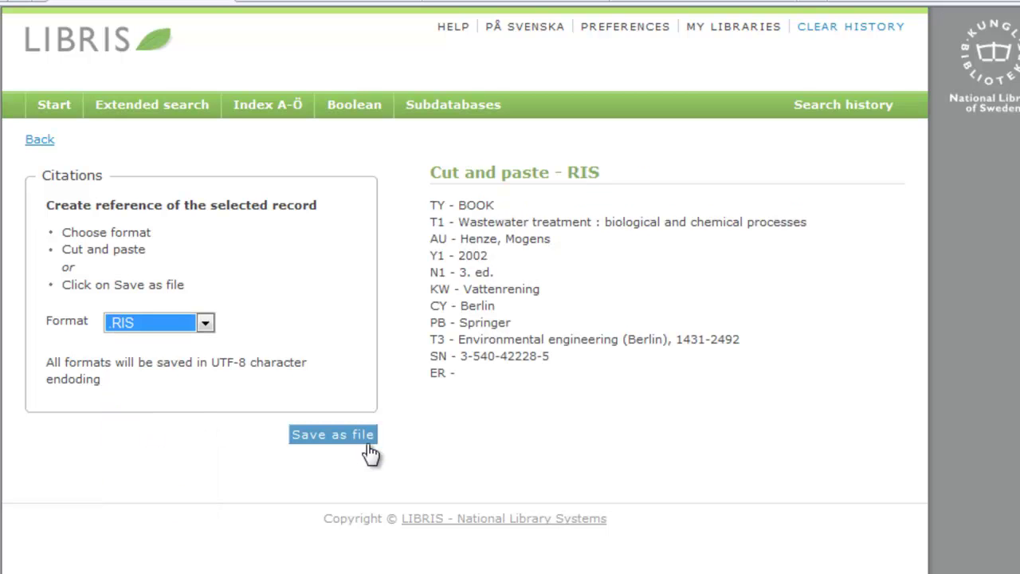
left_click(328, 438)
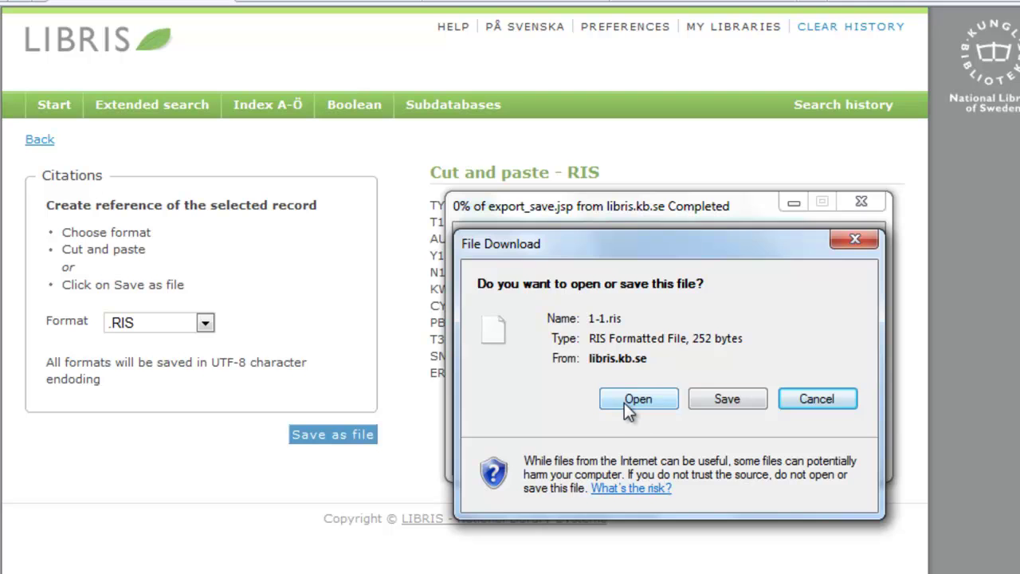
Open the downloaded RIS file and send the reference to EndNote Web
left_click(624, 402)
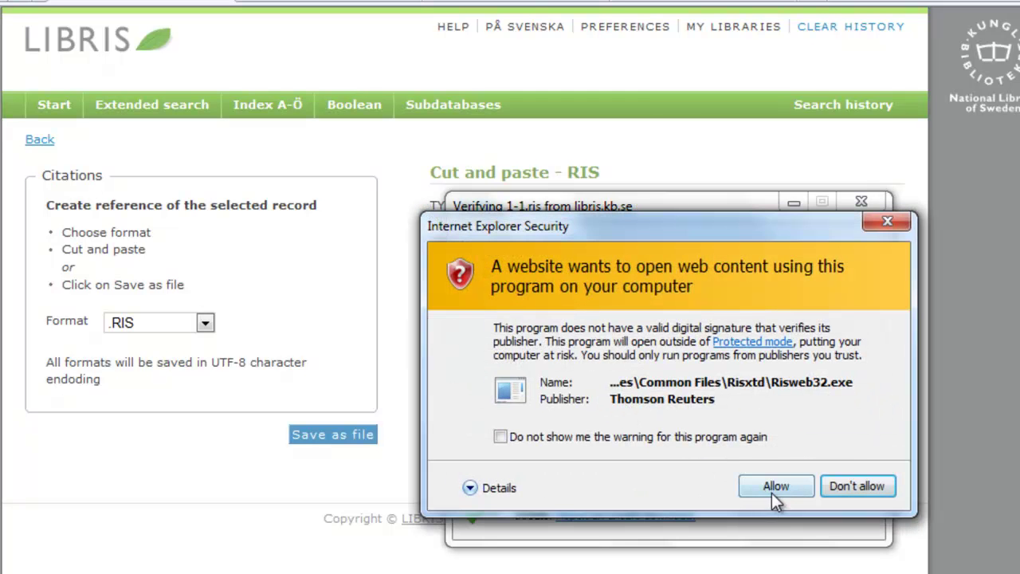
left_click(772, 490)
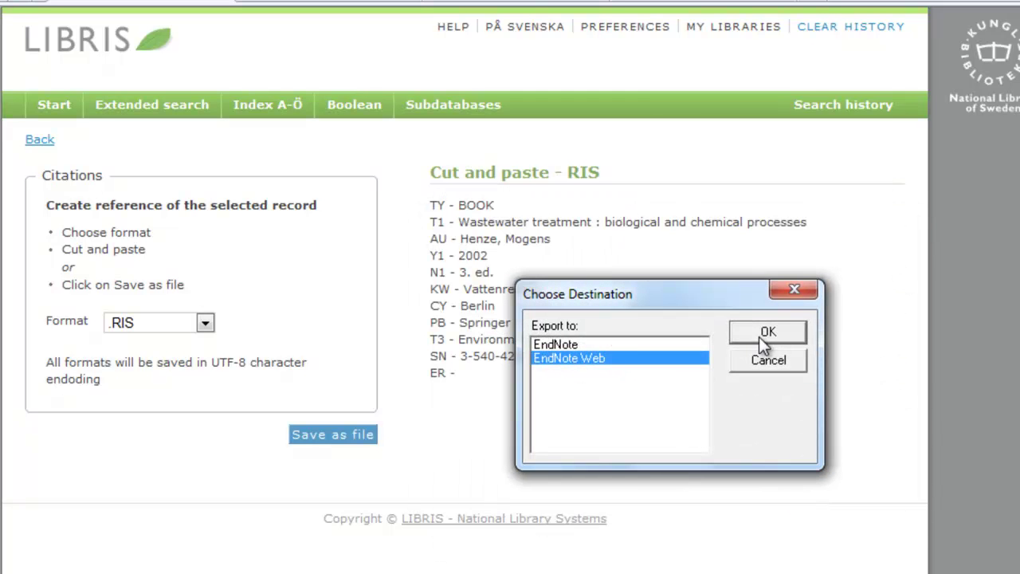
left_click(761, 333)
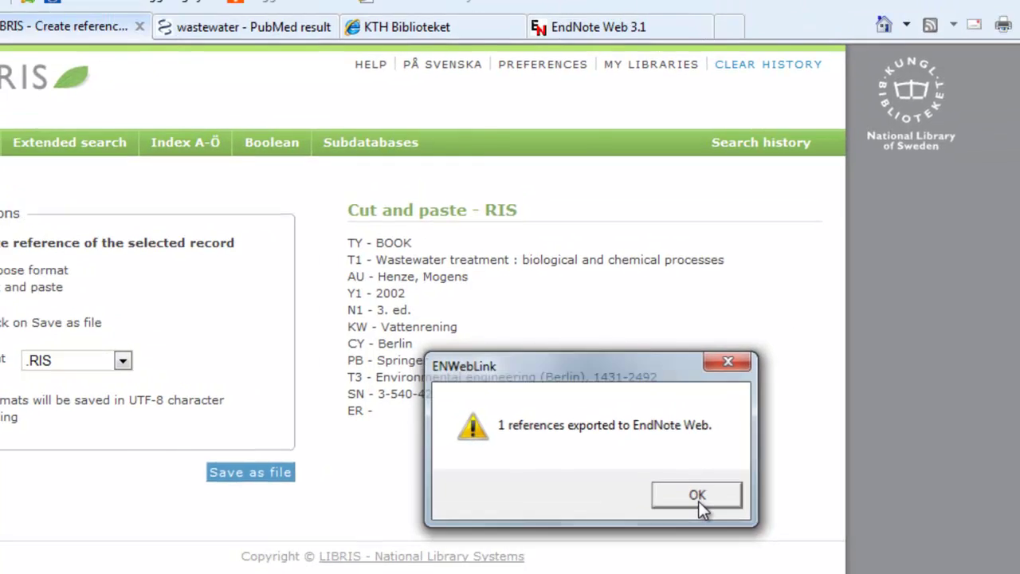
left_click(781, 464)
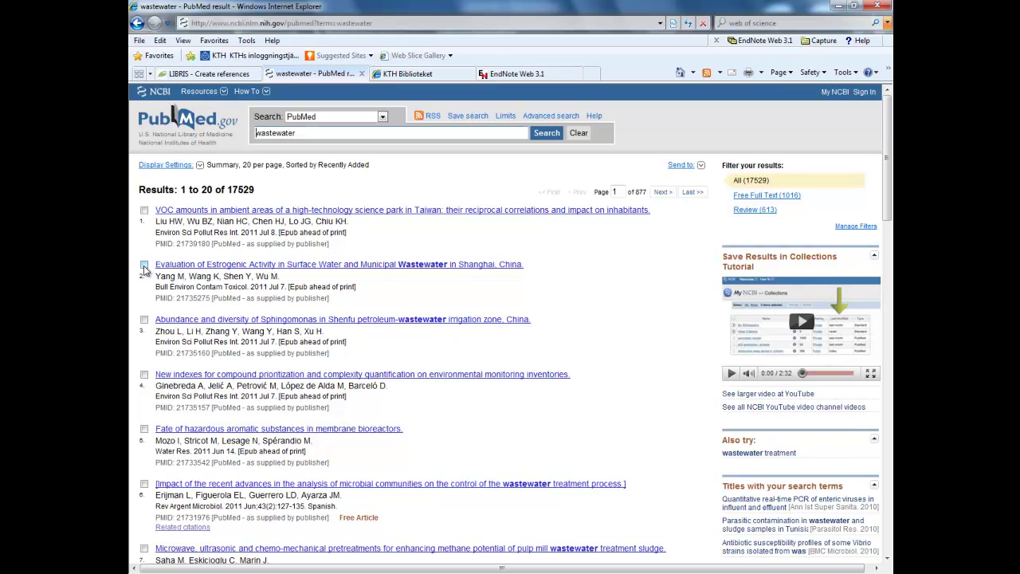
Send the ticked PubMed wastewater results to a MEDLINE-format file and save it
left_click(145, 265)
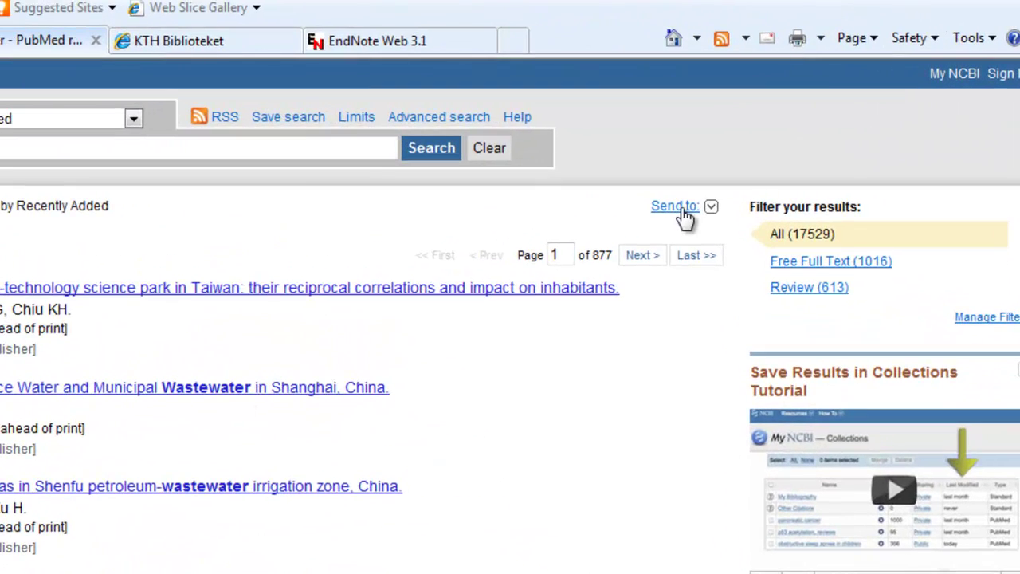
left_click(679, 209)
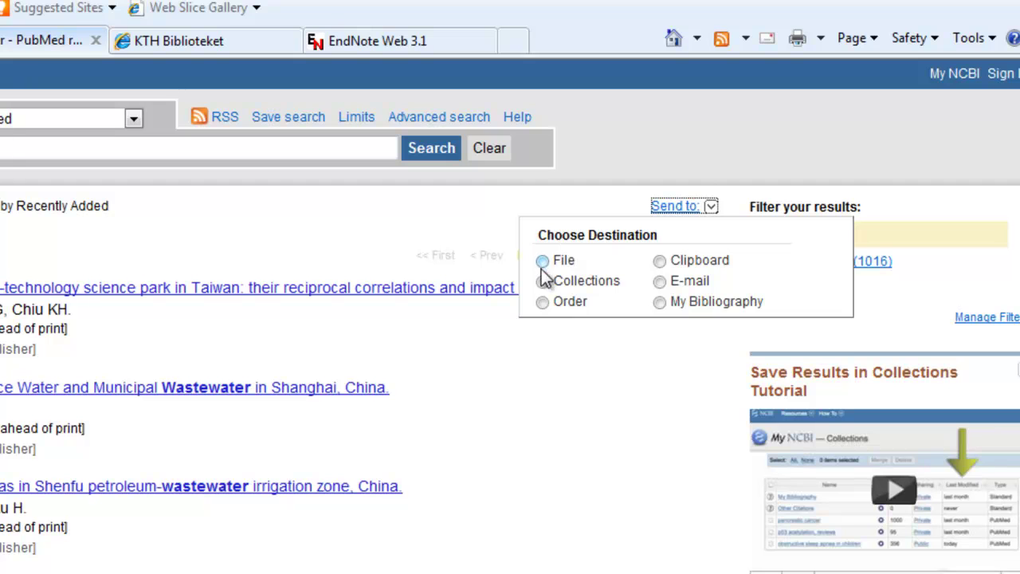
left_click(542, 261)
left_click(581, 384)
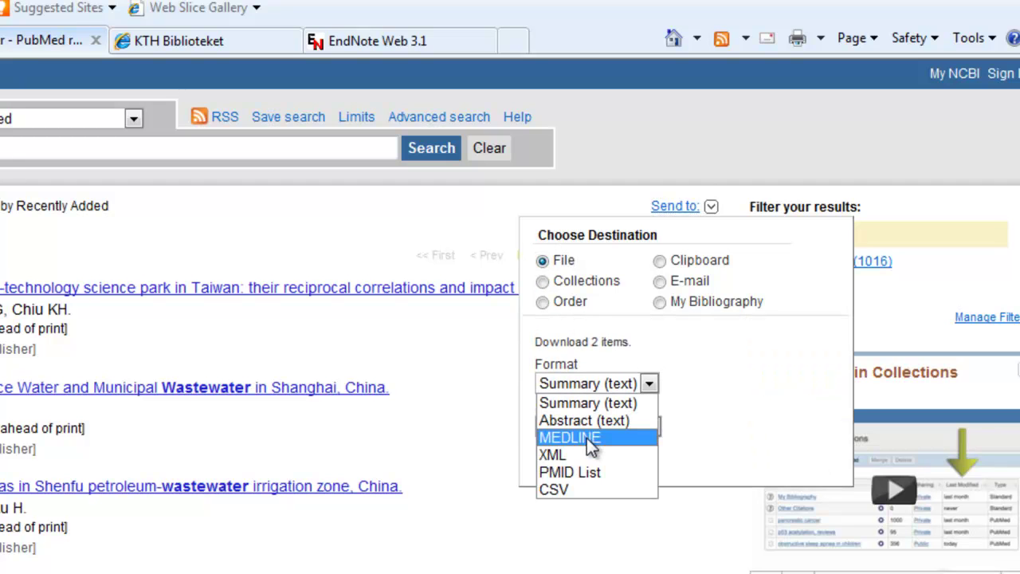
left_click(589, 439)
left_click(577, 459)
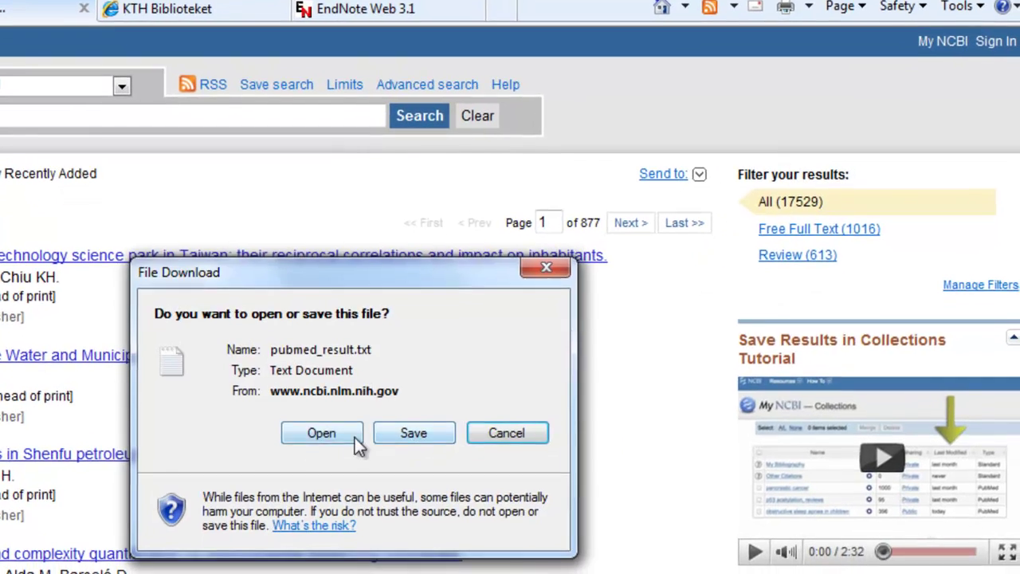
left_click(403, 434)
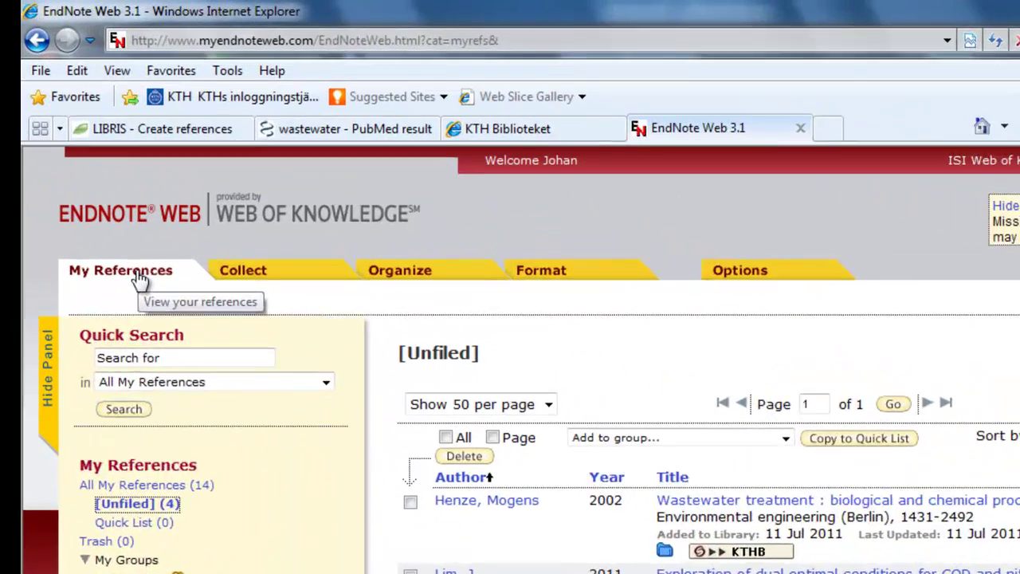
Go to Collect > Import References and expand the Import Option filter list
left_click(239, 270)
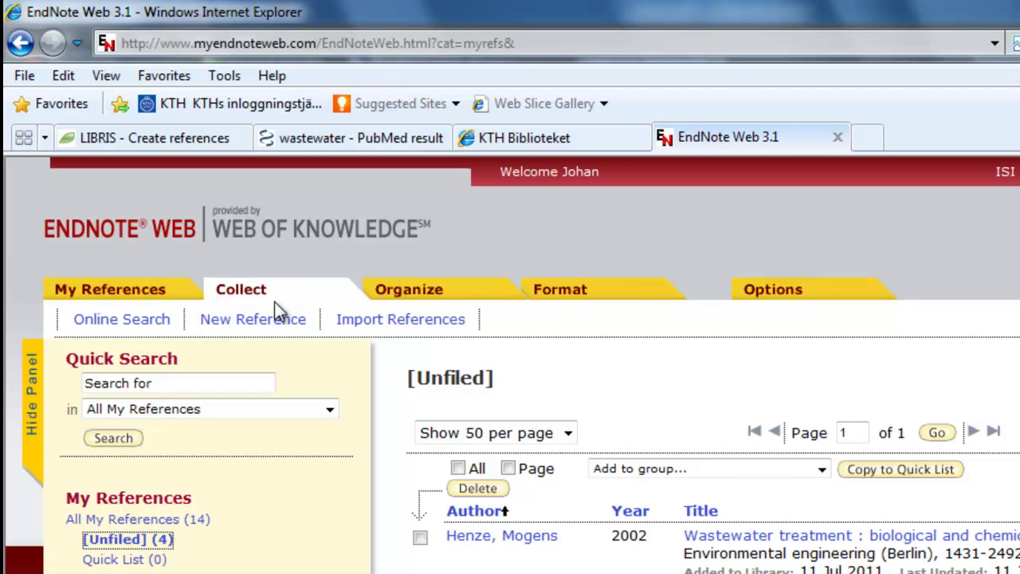
left_click(389, 320)
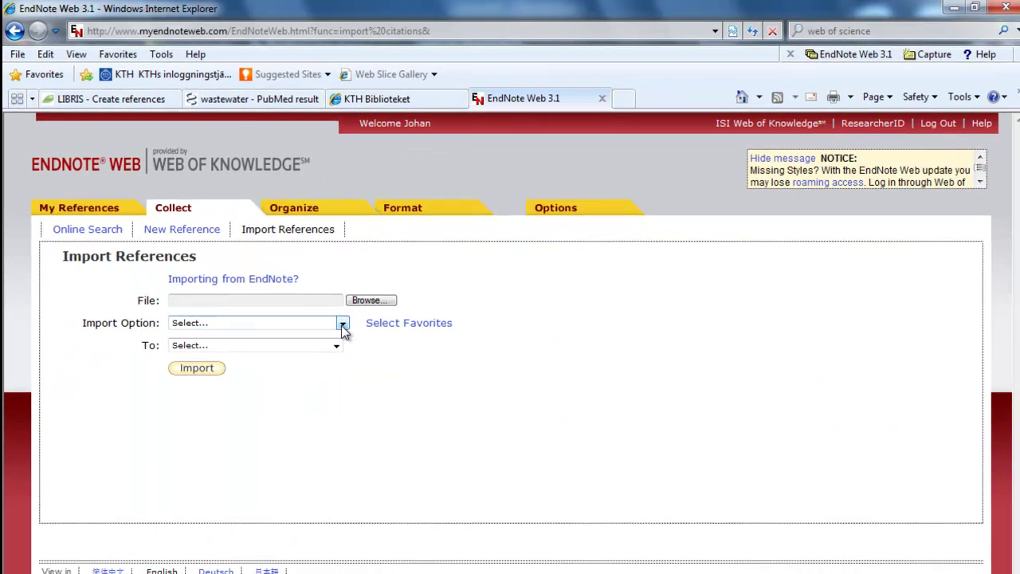
left_click(476, 451)
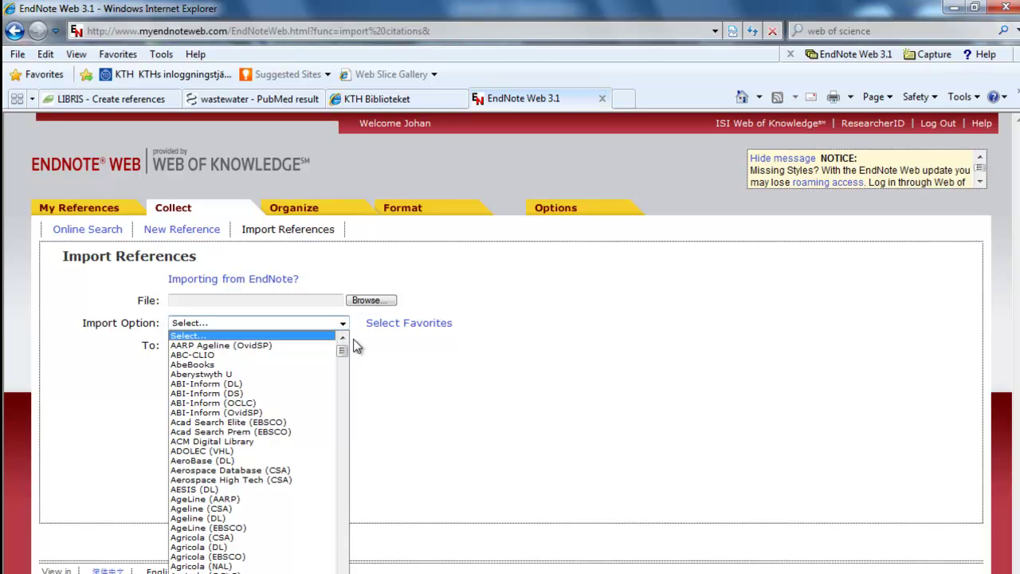
Copy PubMed (NLM) and RefMan RIS from the full filter list into My Favorites
left_click(400, 323)
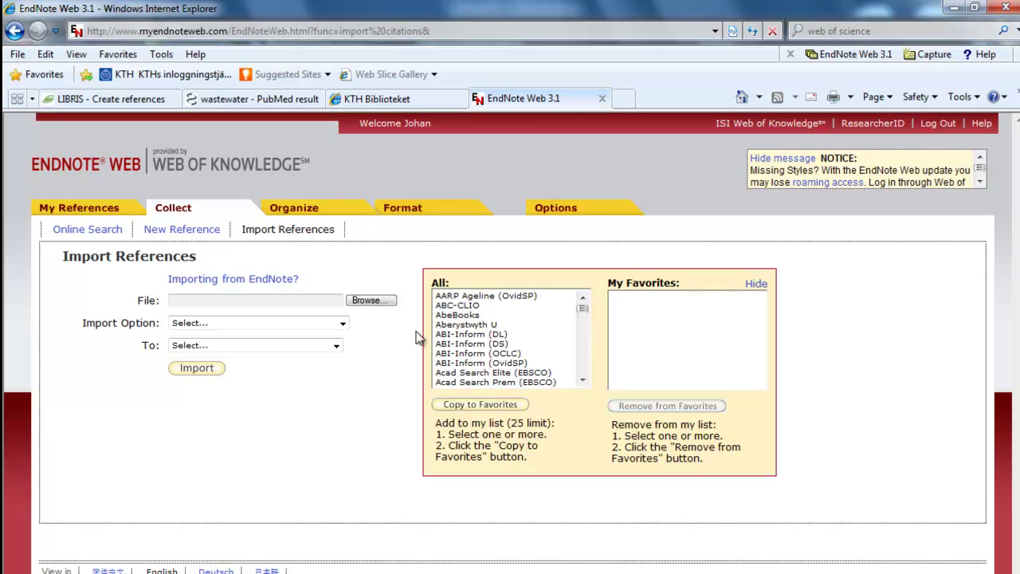
left_click(582, 312)
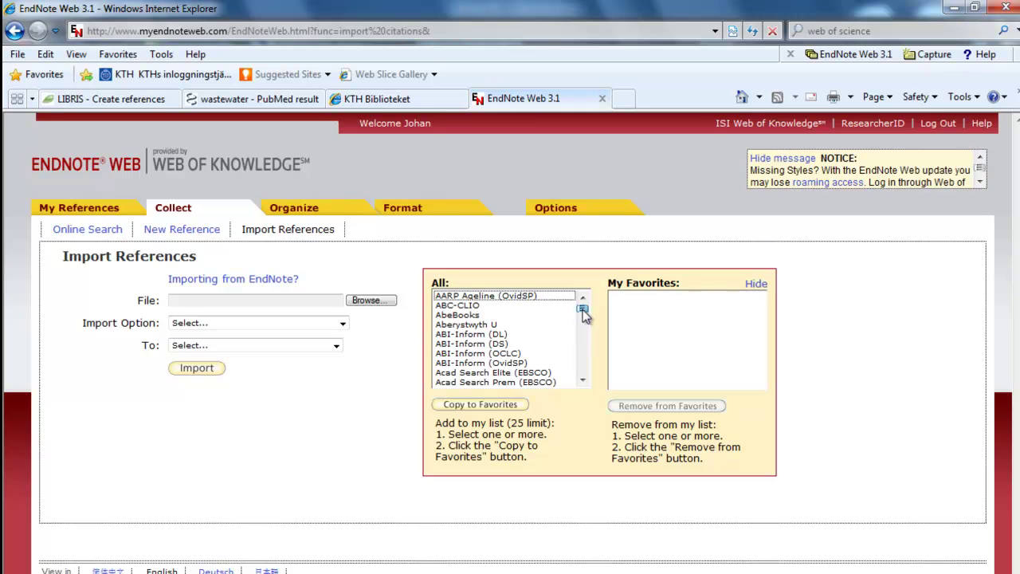
left_click_drag(582, 312, 584, 358)
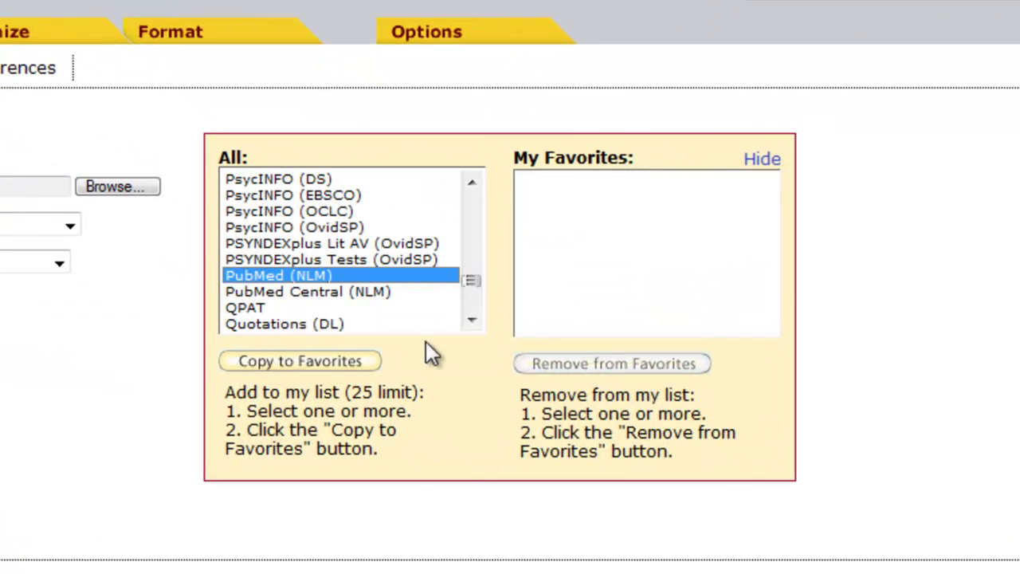
left_click(323, 363)
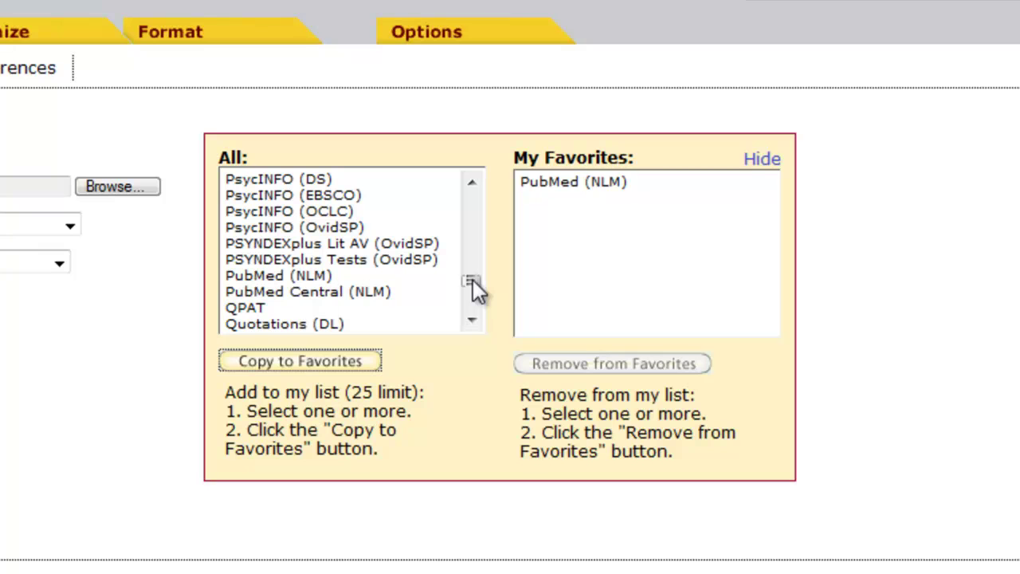
left_click_drag(472, 288, 473, 292)
left_click(291, 261)
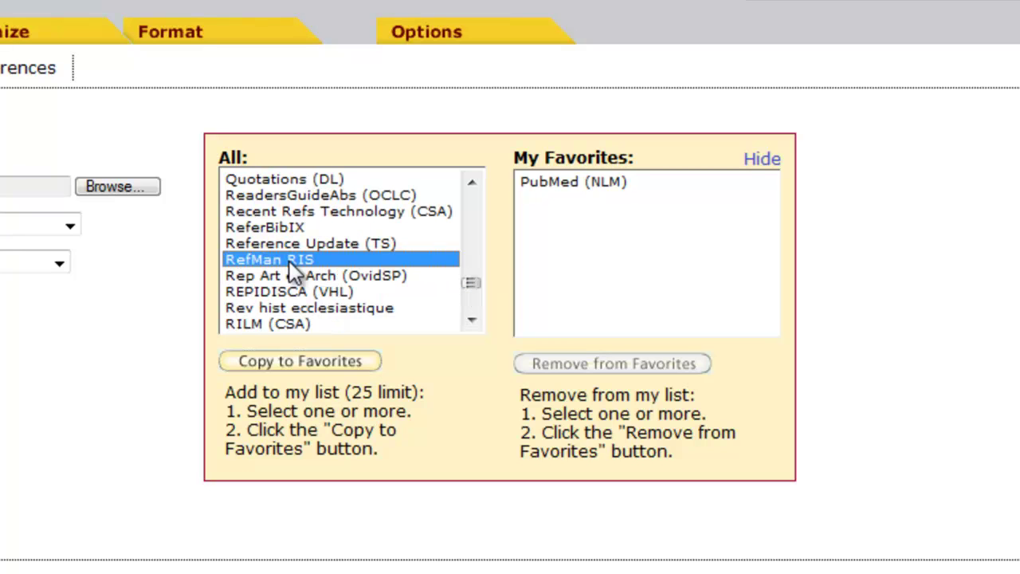
left_click(309, 366)
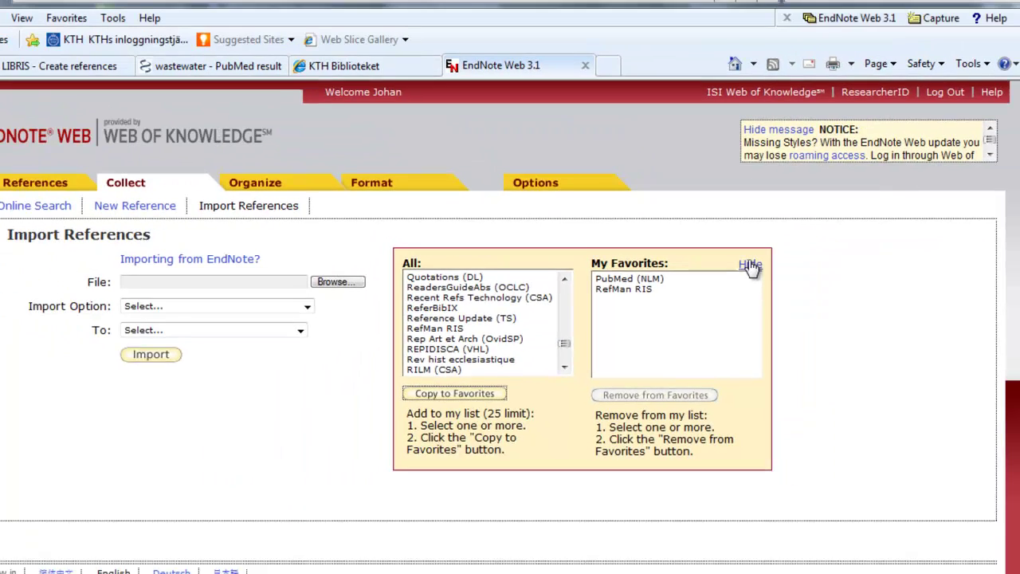
Import the pubmed_result file into [Unfiled] using the PubMed (NLM) filter
left_click(762, 159)
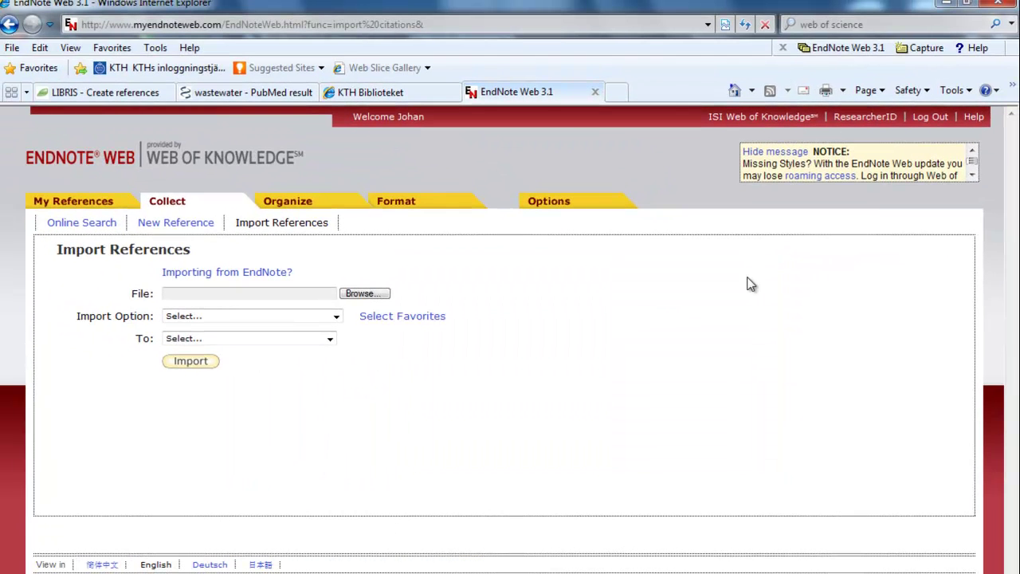
left_click(335, 317)
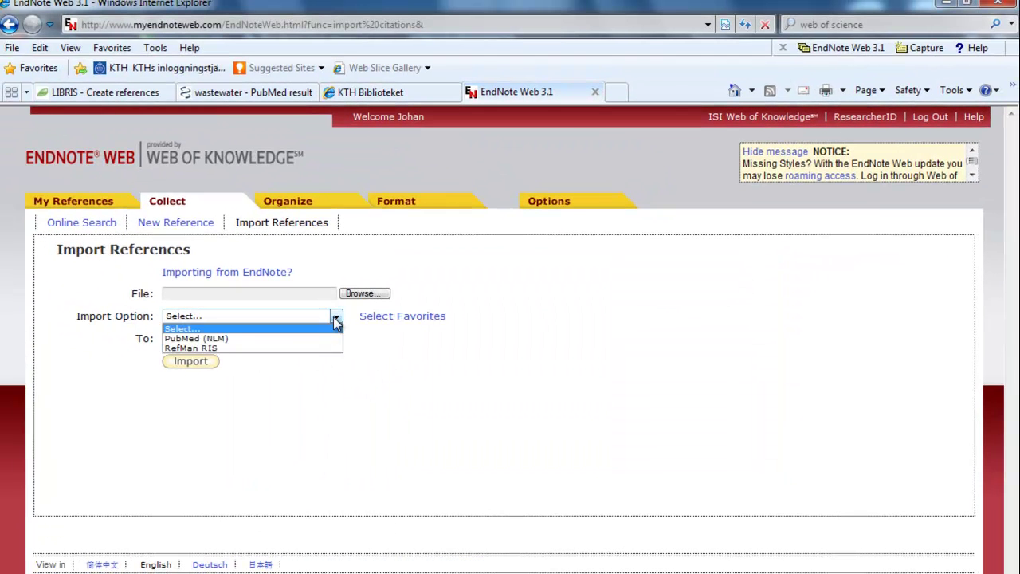
left_click(242, 339)
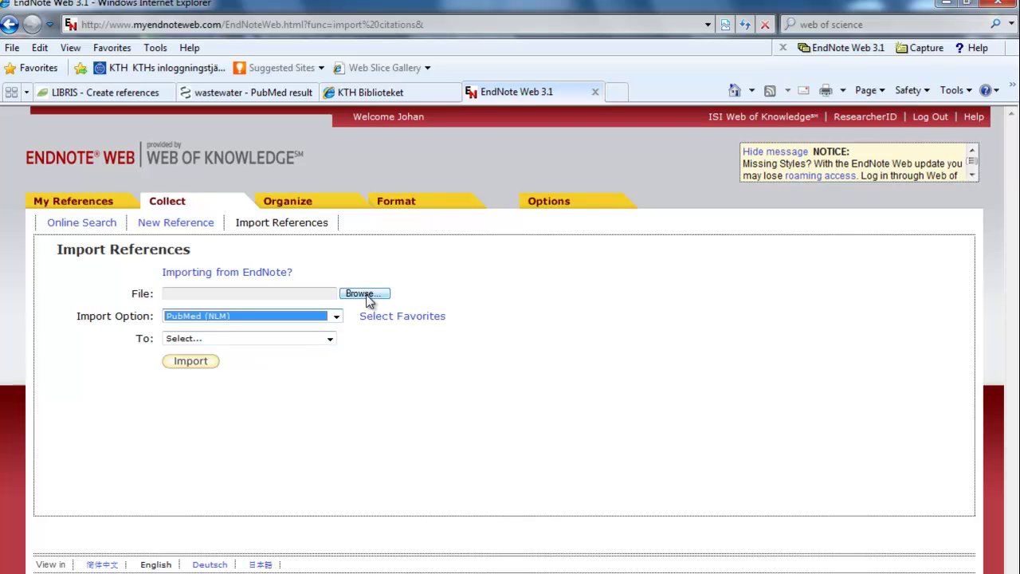
left_click(365, 294)
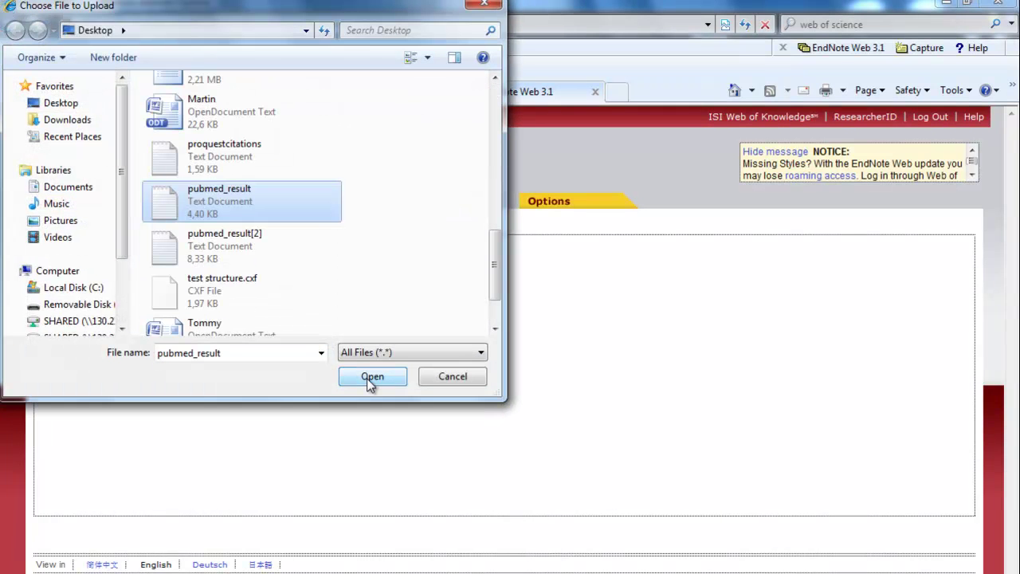
left_click(369, 376)
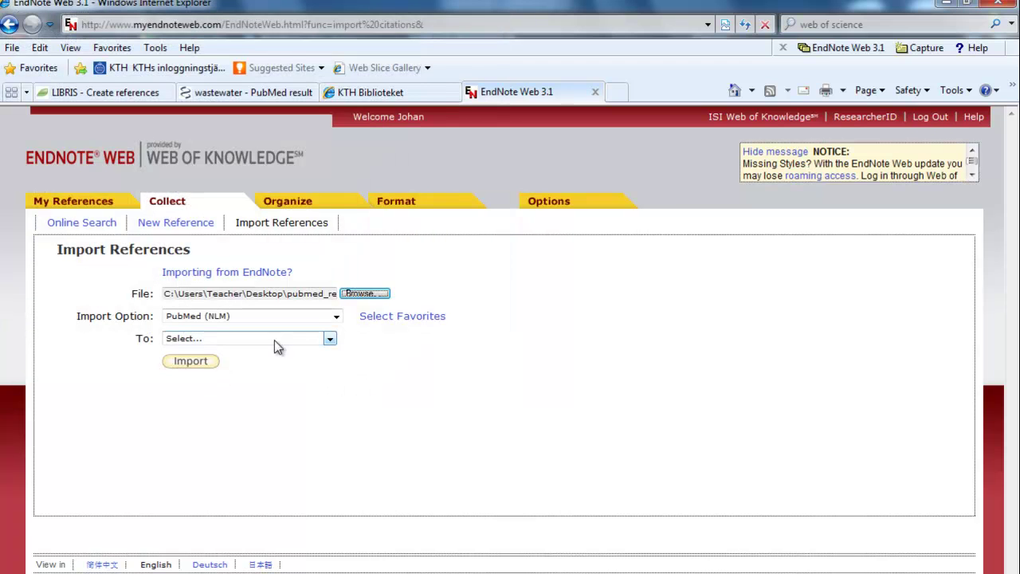
left_click(330, 340)
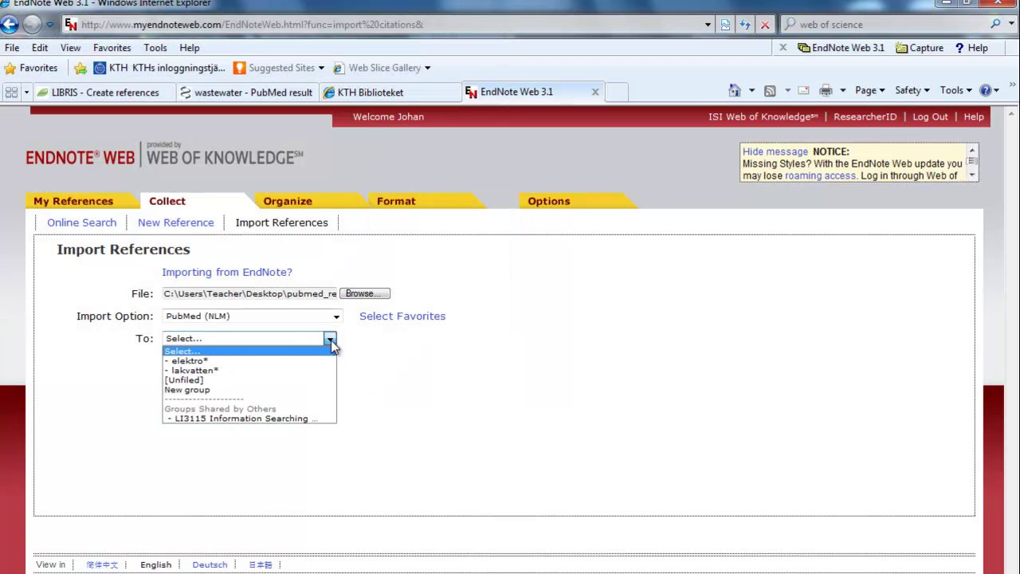
left_click(220, 382)
left_click(188, 361)
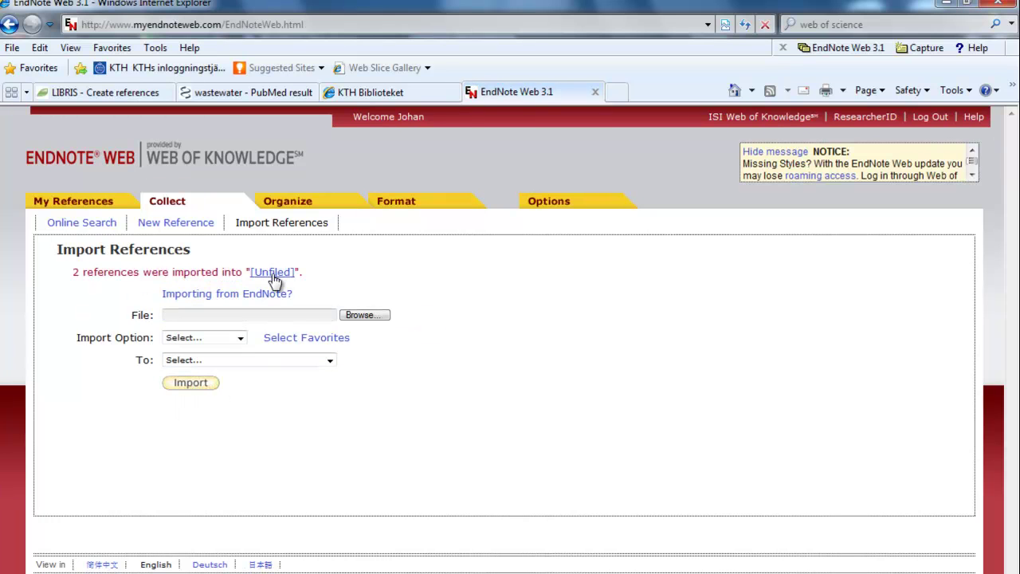
Review the newly imported references in the Unfiled list
left_click(272, 274)
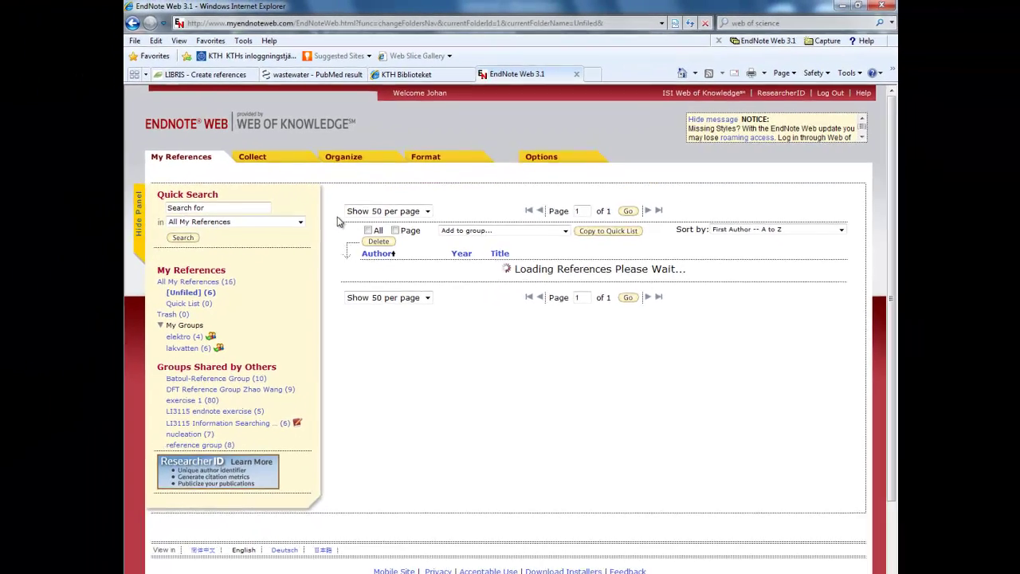
scroll(465, 299, "down", 3)
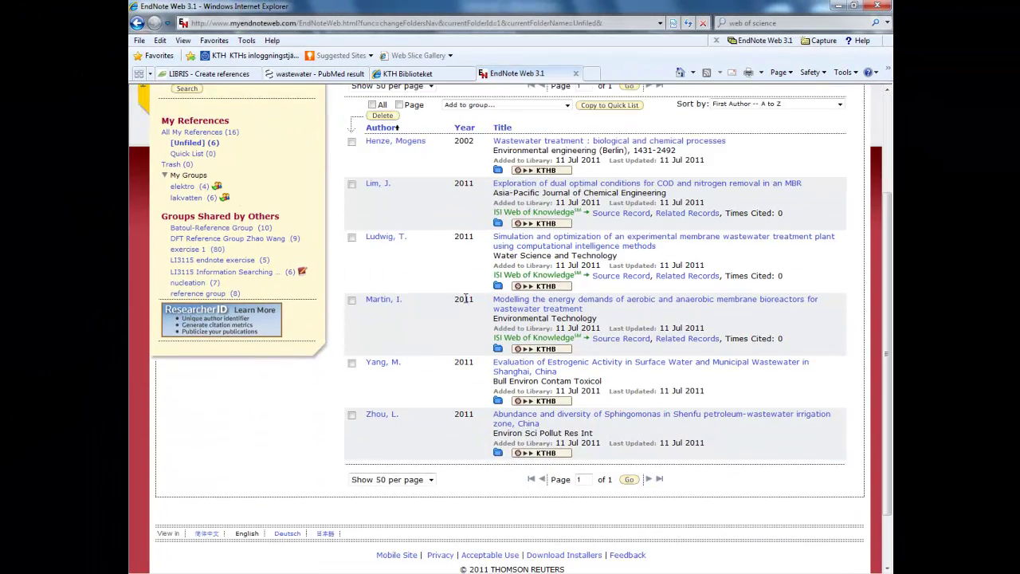
scroll(466, 298, "up", 2)
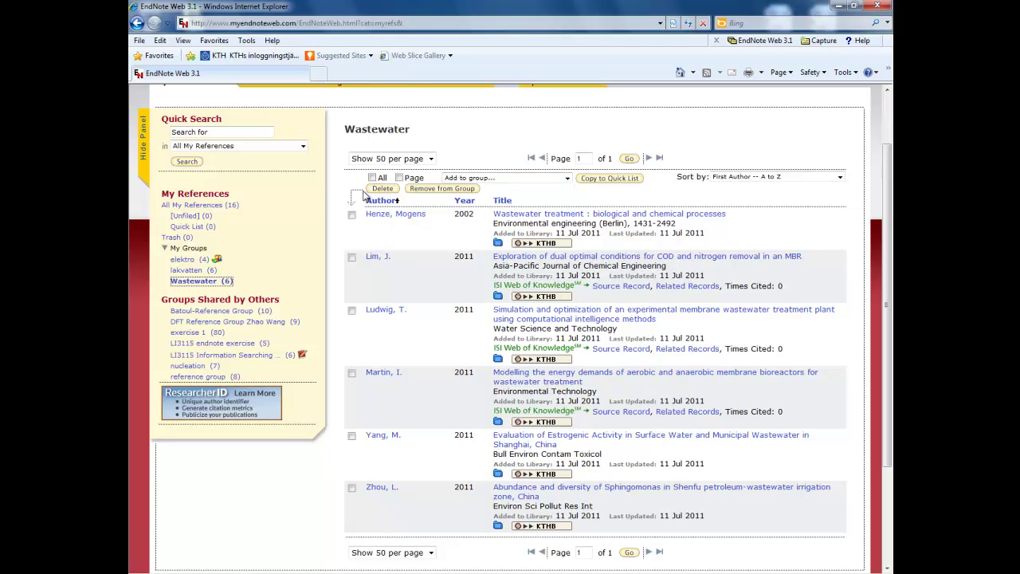
Put the first three references into a new group named Wastewater shared
left_click(351, 214)
left_click(352, 257)
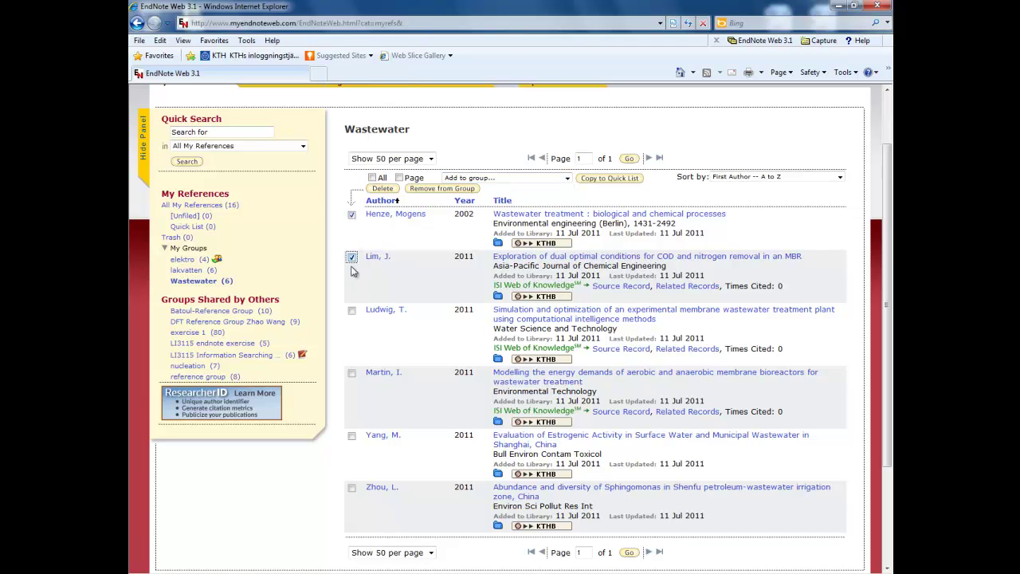
left_click(352, 310)
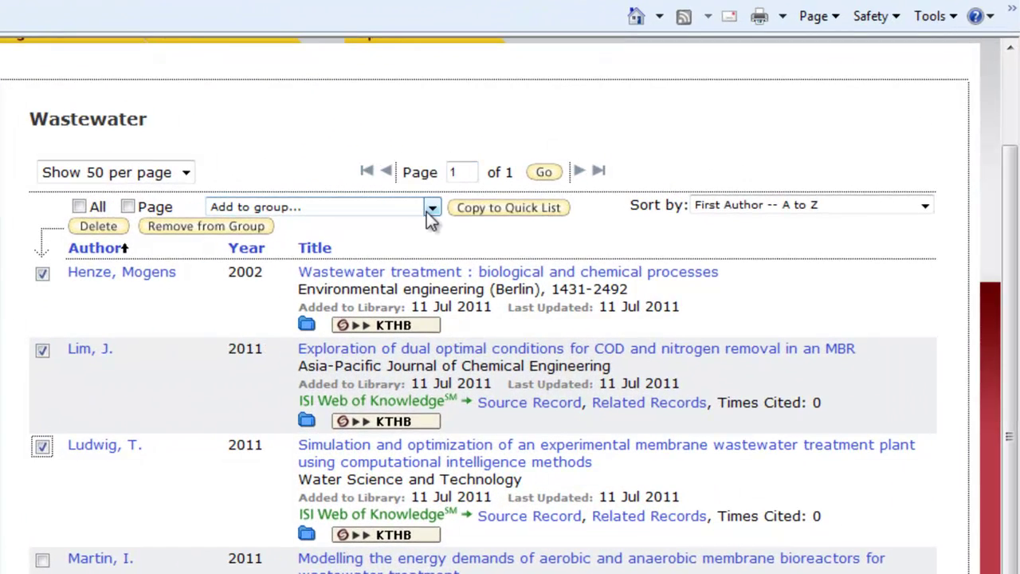
left_click(430, 210)
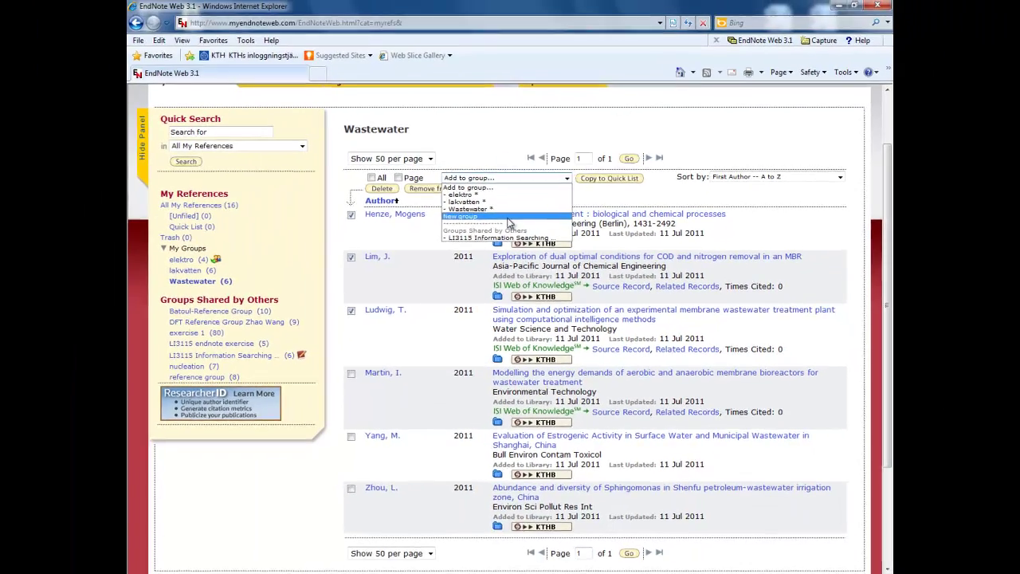
left_click(424, 249)
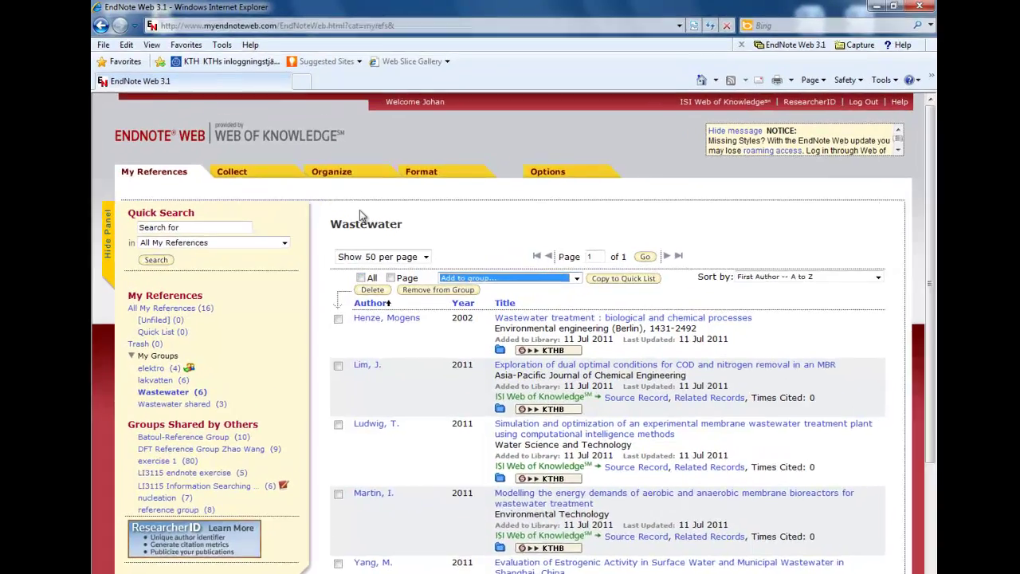
mouse_move(346, 156)
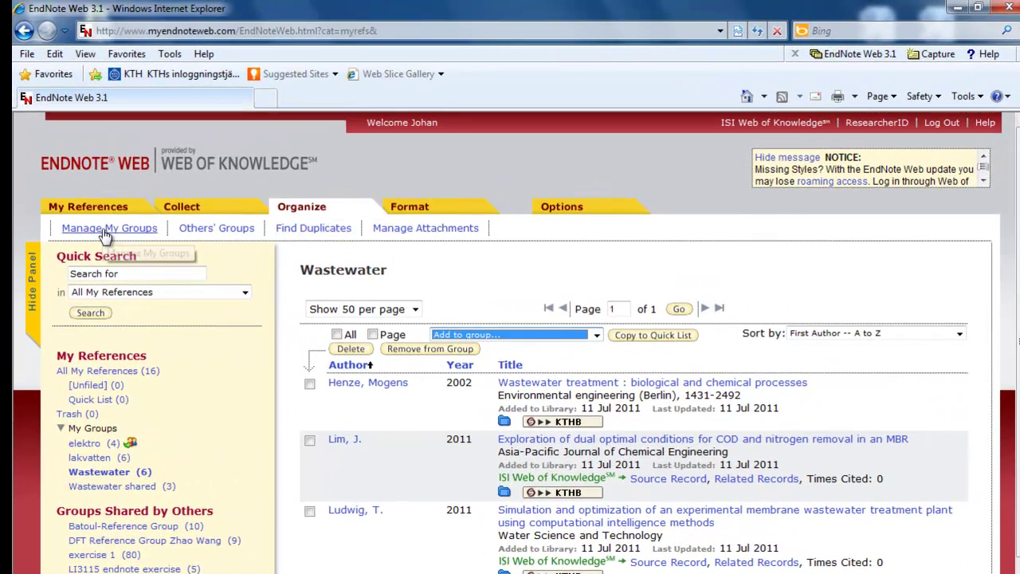
Share the Wastewater shared group with a colleague's e-mail address at Read & Write access
left_click(105, 231)
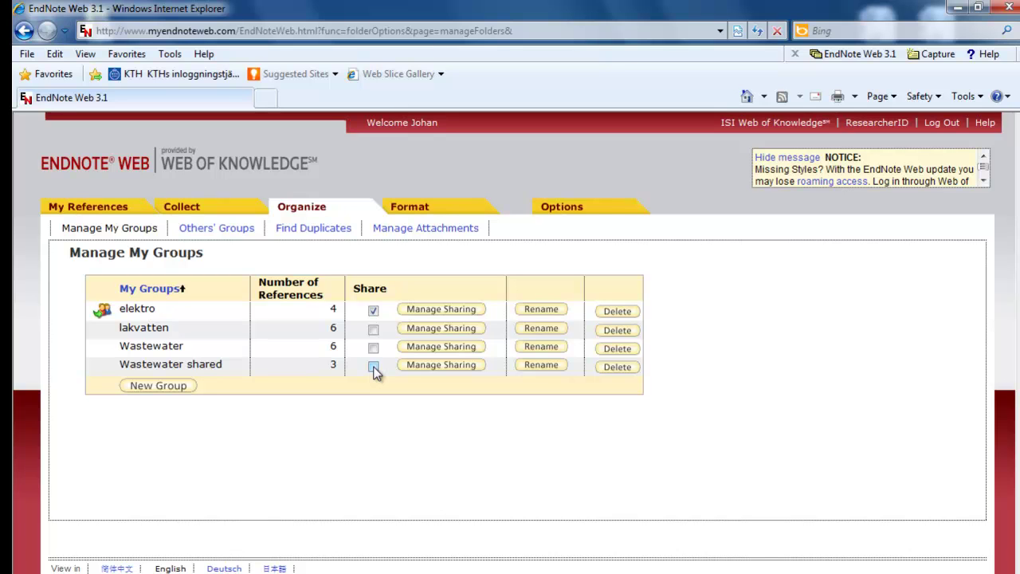
left_click(374, 367)
left_click(431, 368)
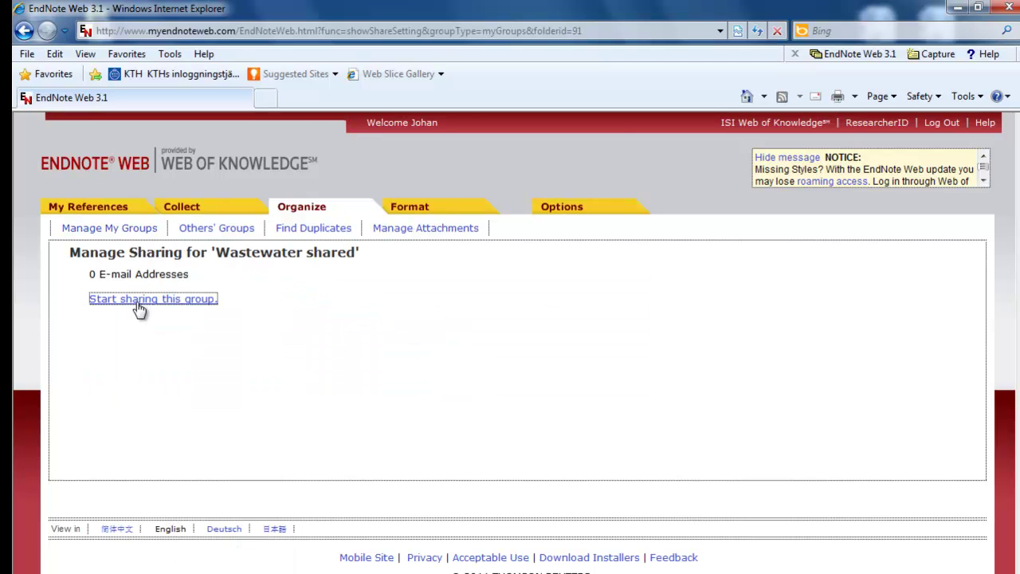
left_click(137, 300)
left_click(269, 307)
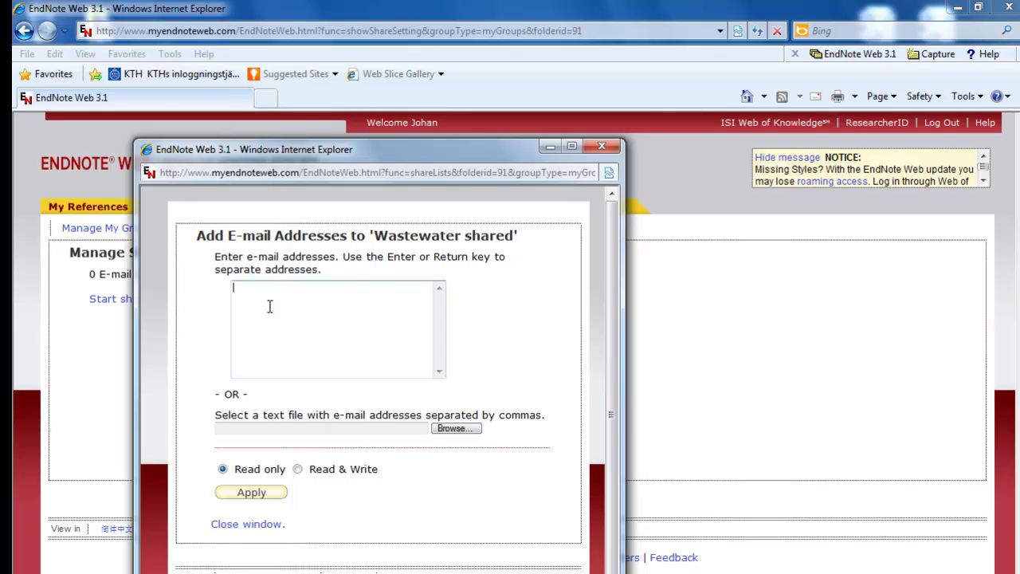
left_click(298, 469)
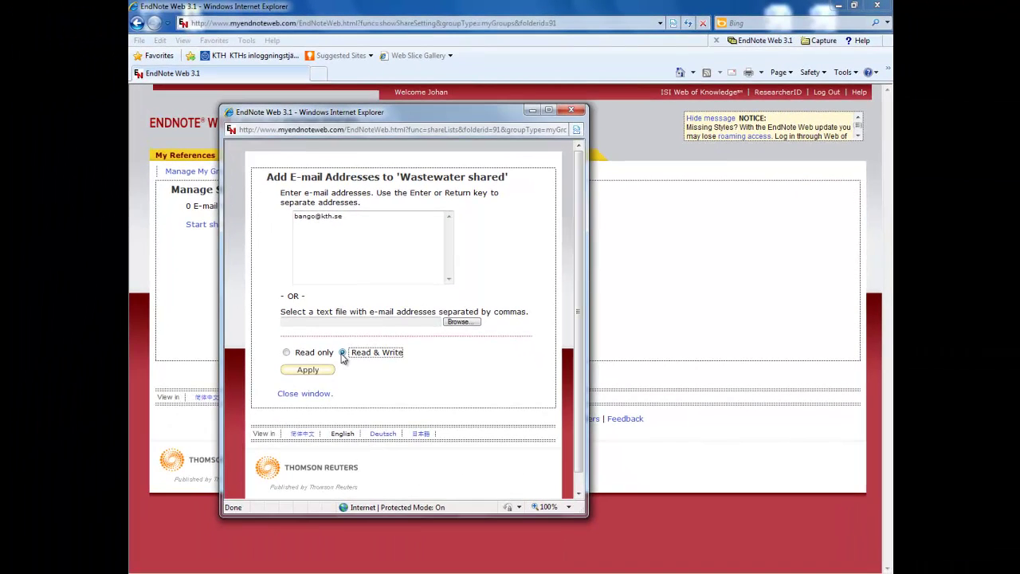
left_click(308, 370)
left_click(195, 162)
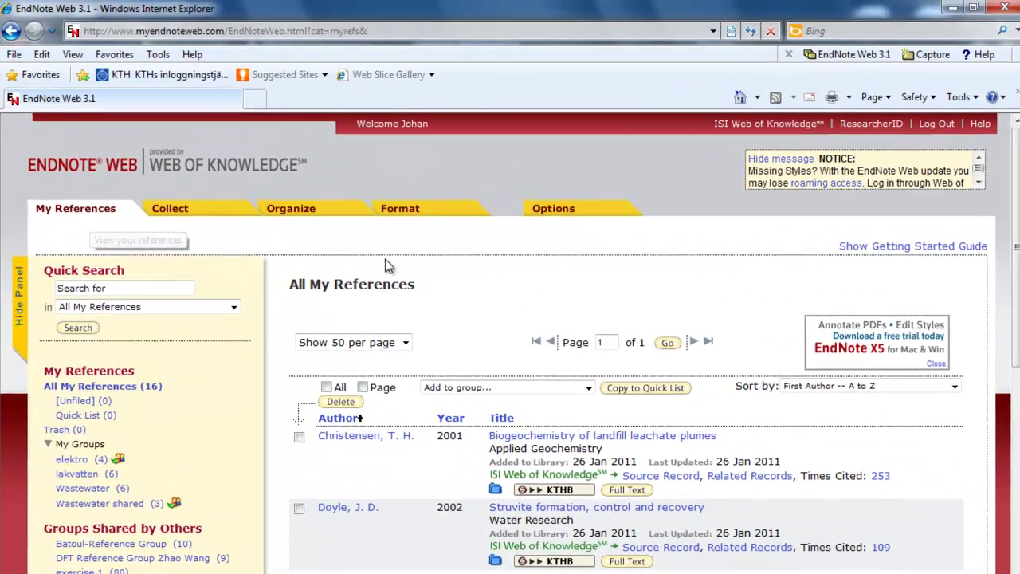
Create a new hand-entered reference with its reference type set to Web Page
mouse_move(420, 153)
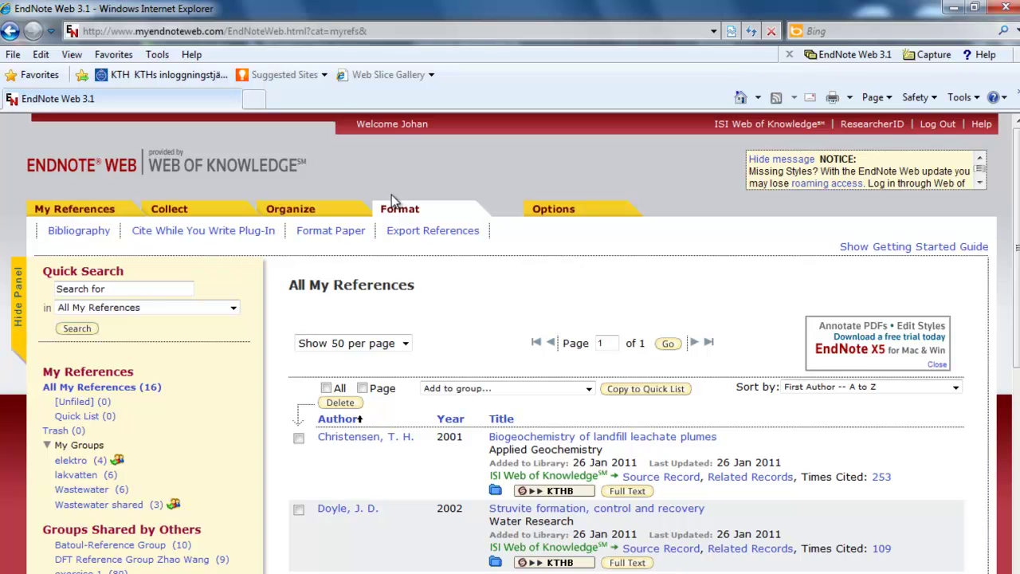
left_click(192, 237)
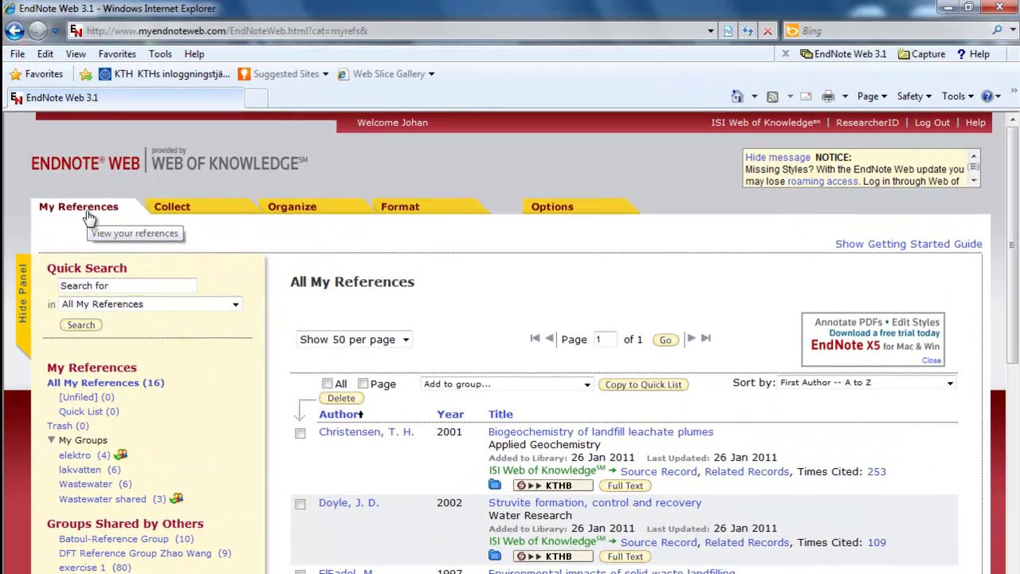
mouse_move(179, 210)
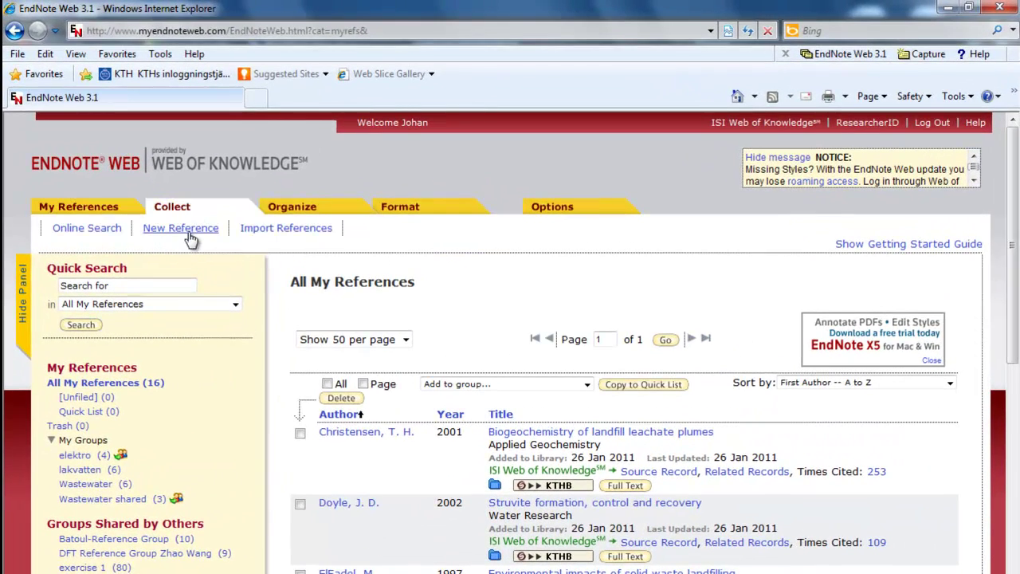
left_click(189, 233)
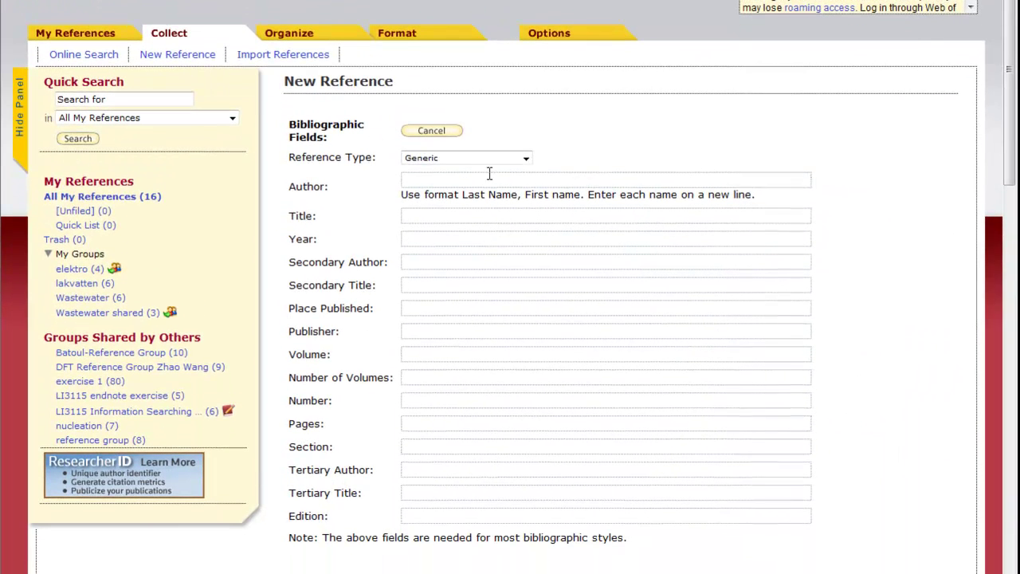
left_click(525, 158)
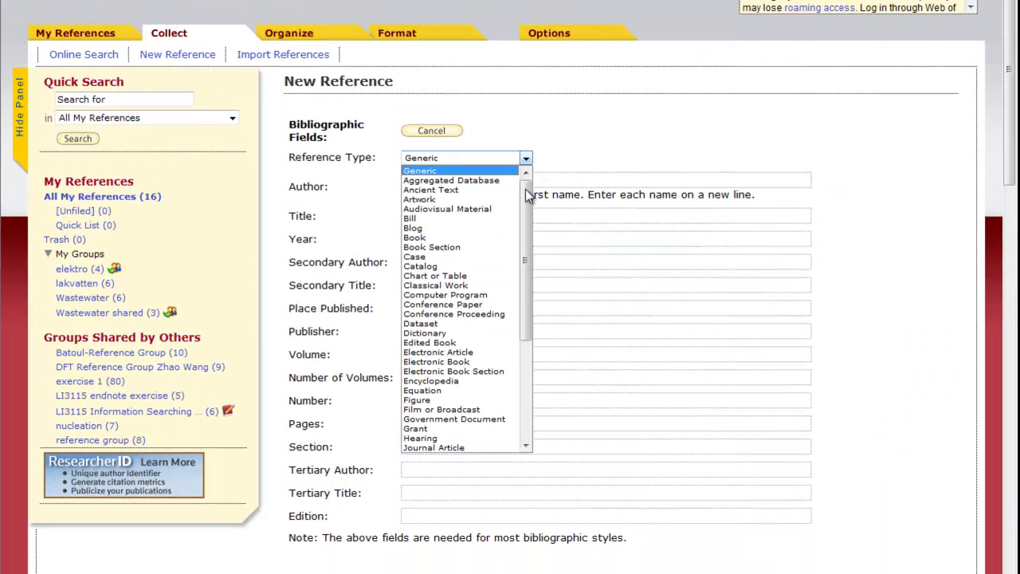
left_click_drag(525, 189, 517, 324)
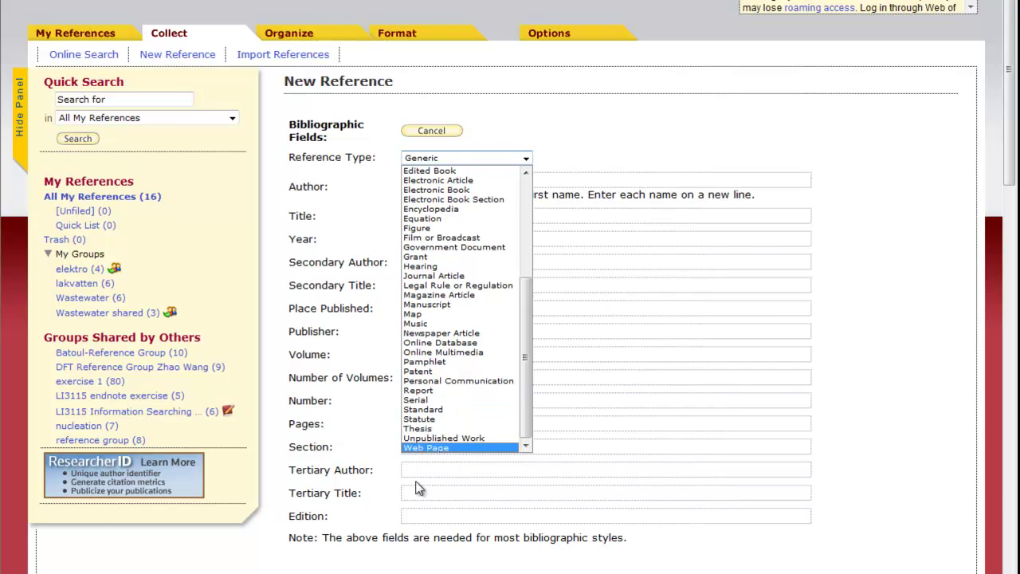
left_click(447, 448)
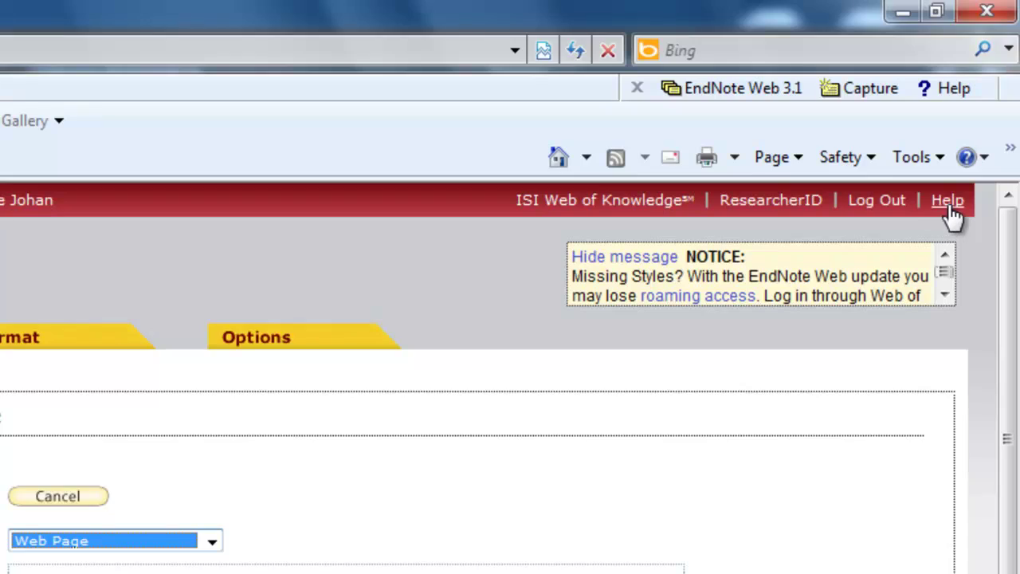
Open the EndNote Web help pages
left_click(947, 200)
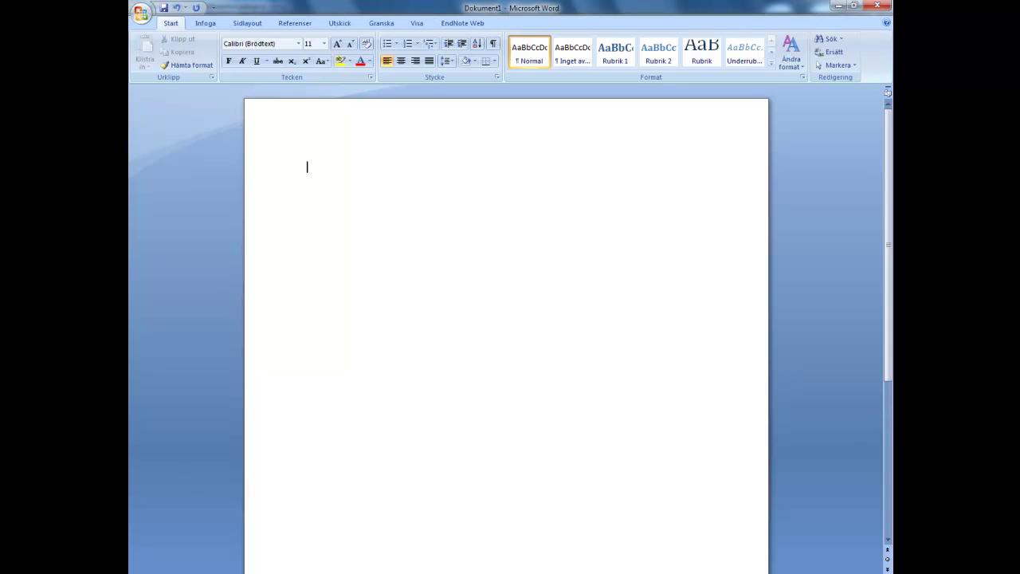
With the EndNote Web ribbon showing, type 'Statement1' on the first line of Dokument1
left_click(462, 23)
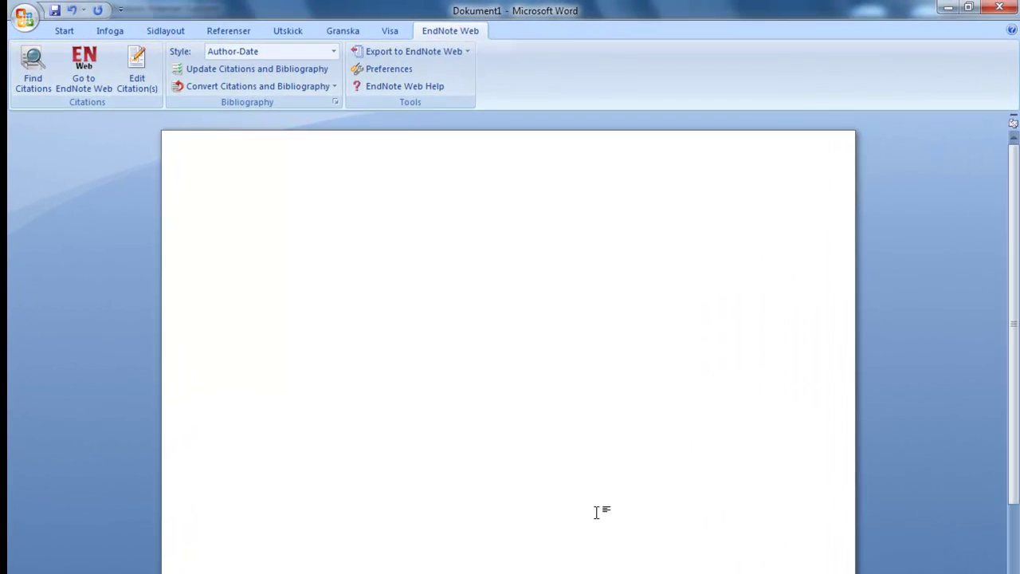
type("Statement1")
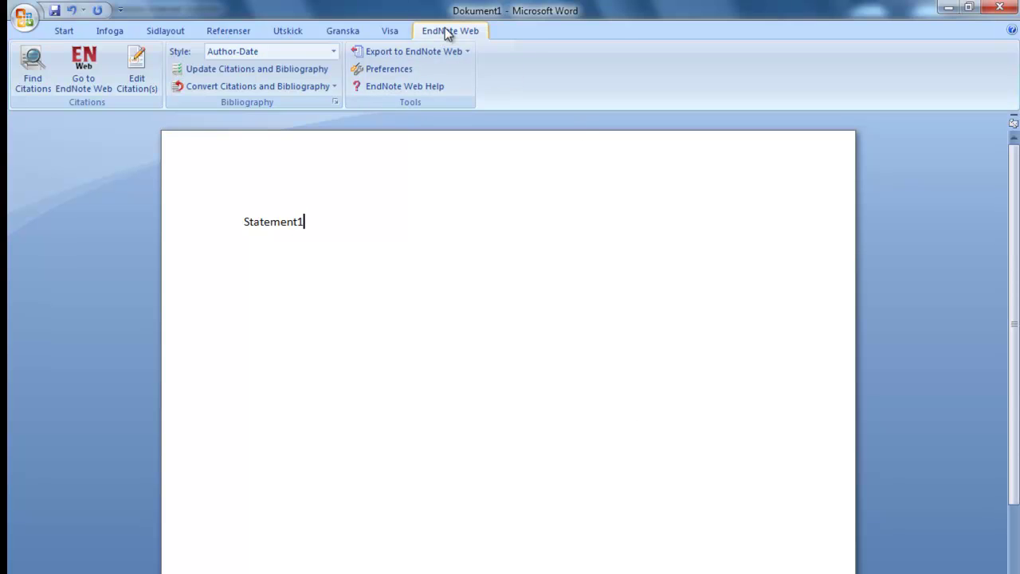
Search for 'membrane bioreactors' and cite the Martin 2011 paper after Statement1
left_click(32, 67)
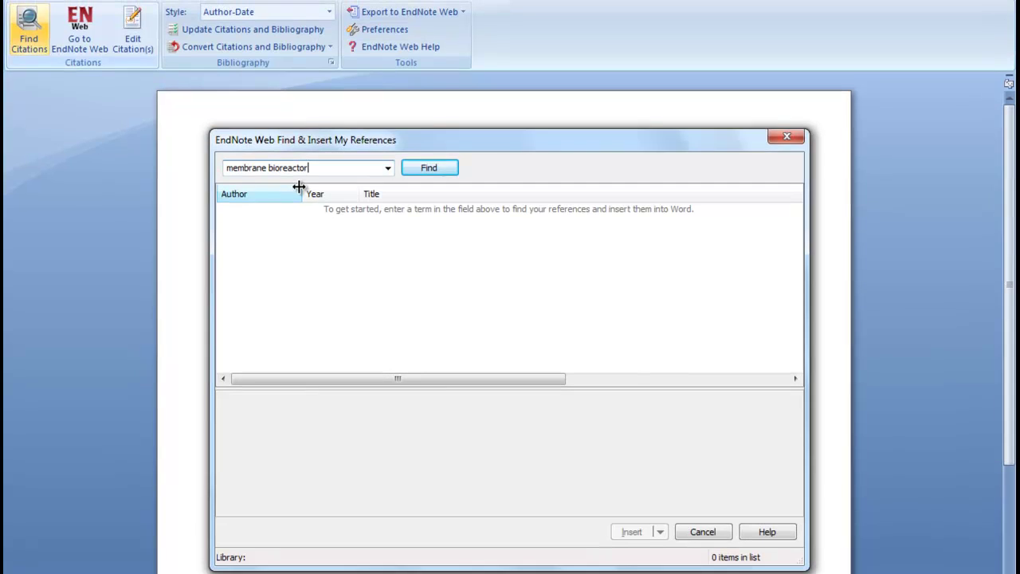
type("s")
key("Return")
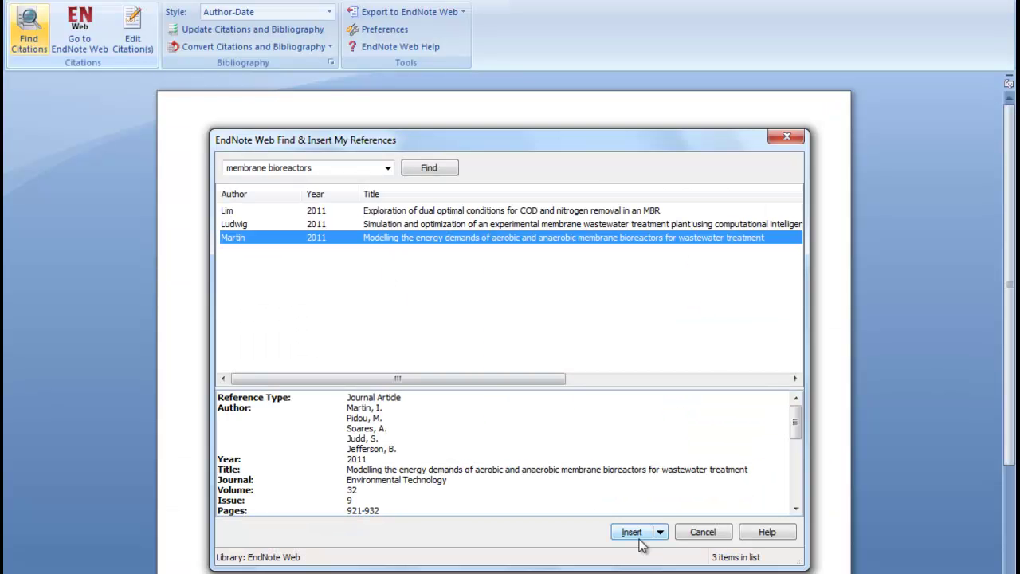
left_click(630, 531)
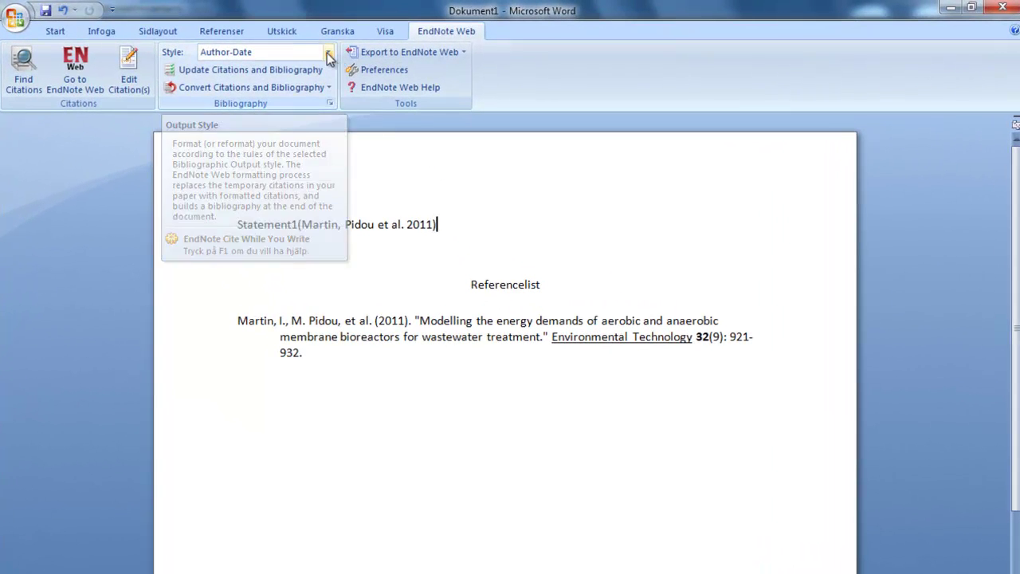
Open the EndNote Web Style dropdown to list available citation styles
left_click(328, 53)
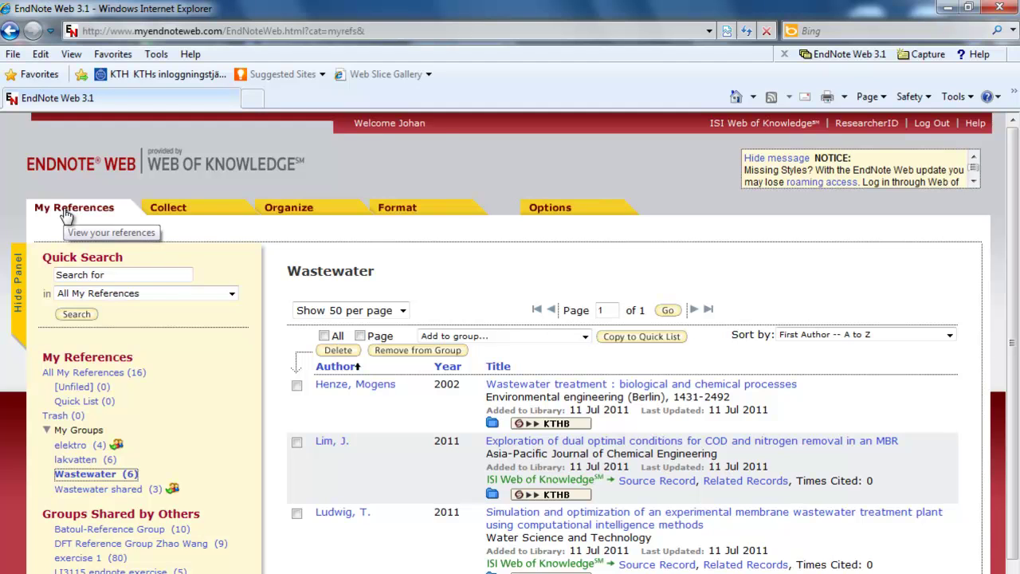
In Format > Bibliography, add the Author-Date style to My Favorites
mouse_move(402, 216)
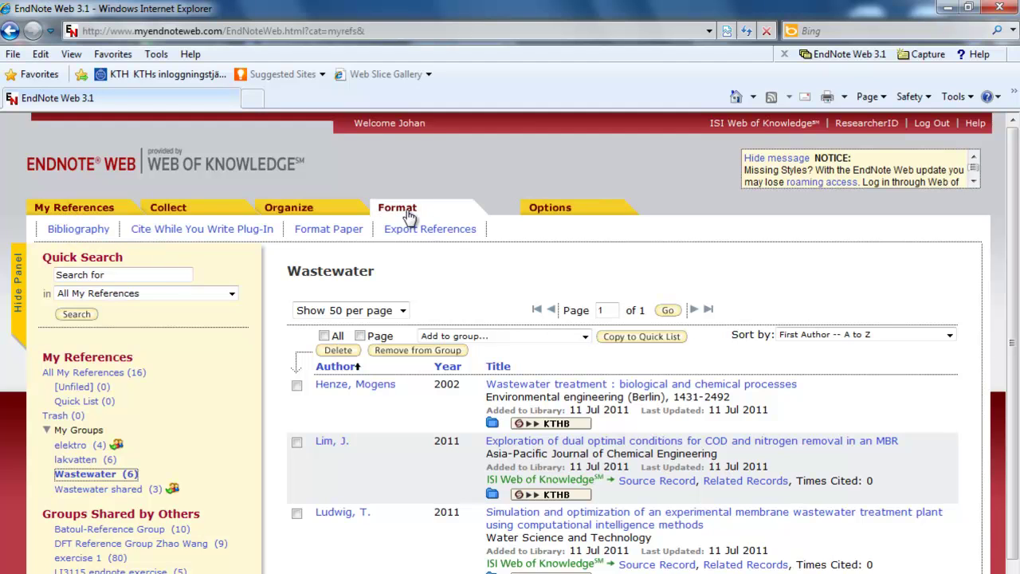
left_click(78, 230)
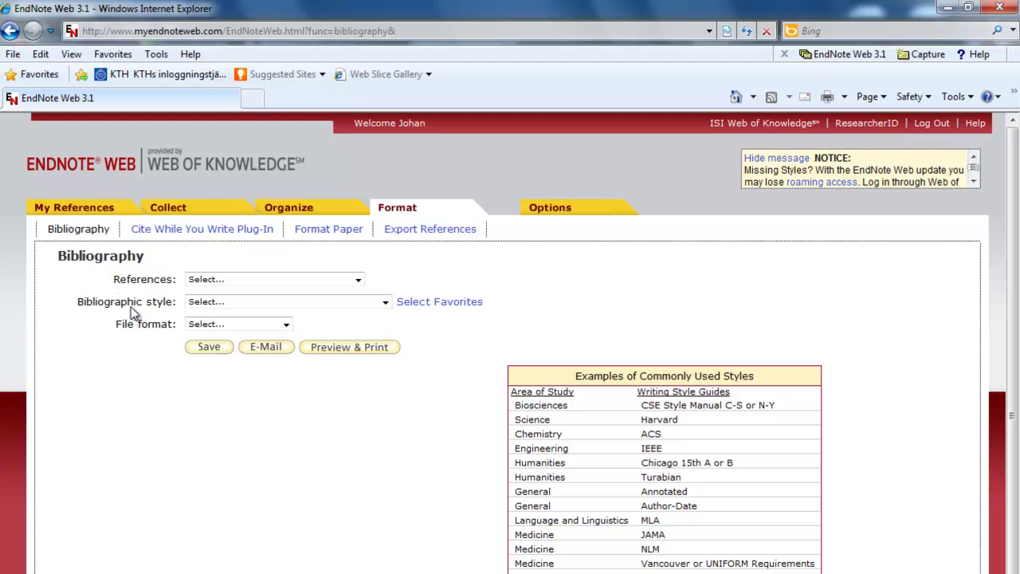
left_click(385, 302)
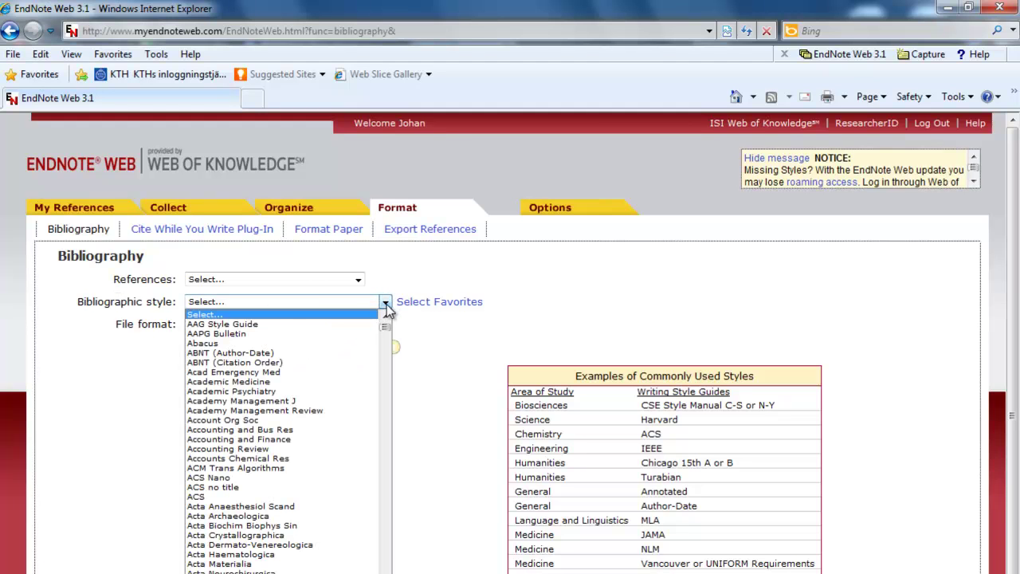
left_click(420, 303)
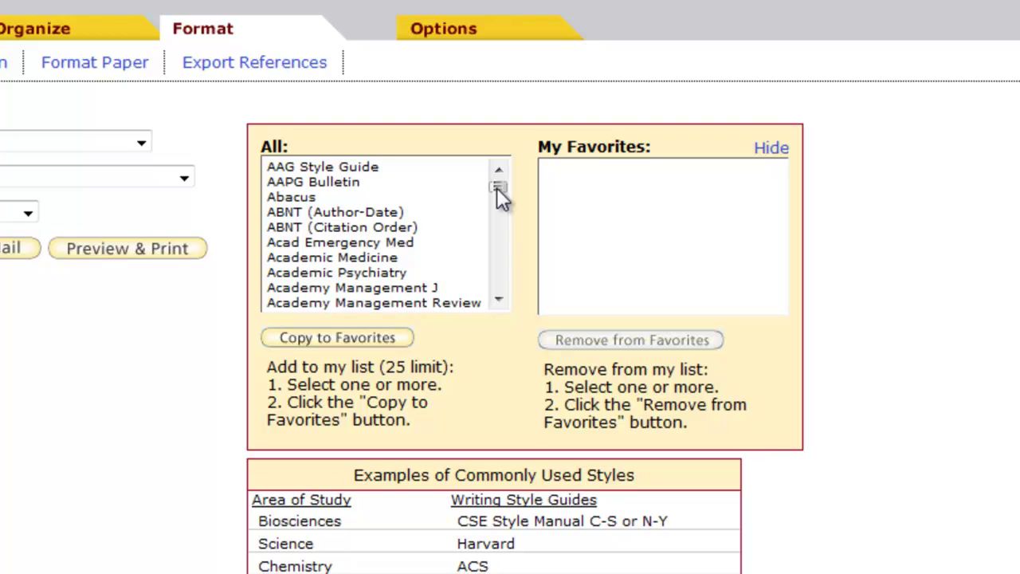
left_click(314, 213)
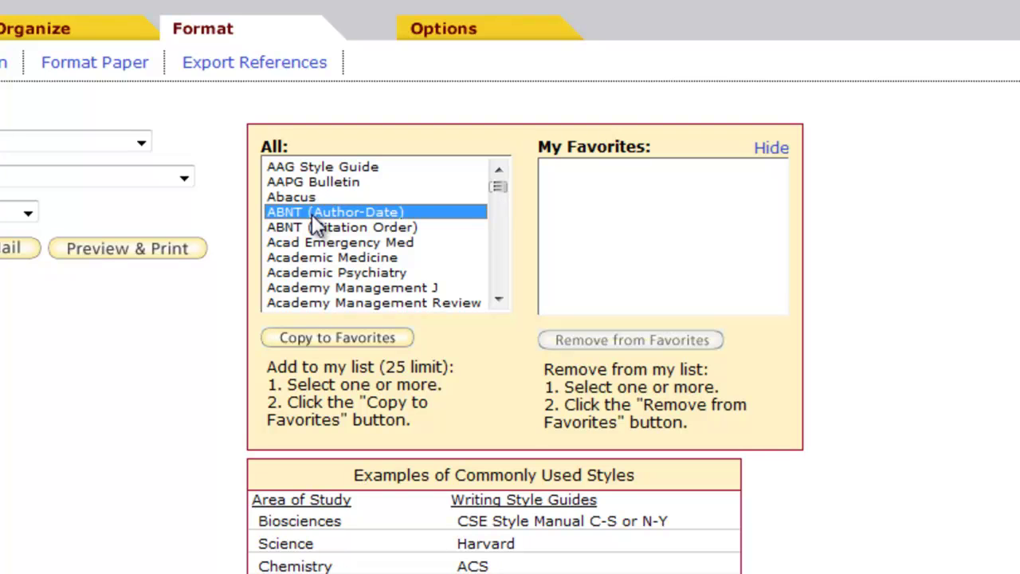
left_click_drag(316, 228, 343, 323)
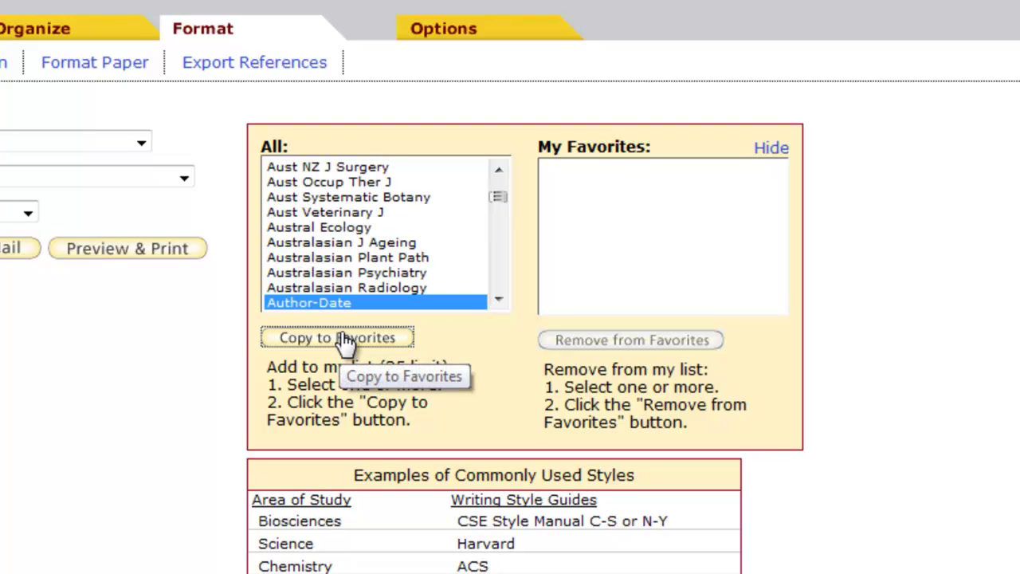
left_click(345, 339)
Add Harvard, Nature and Angewandte Chemie to the favourite bibliographic styles
scroll(358, 200, "down", 10)
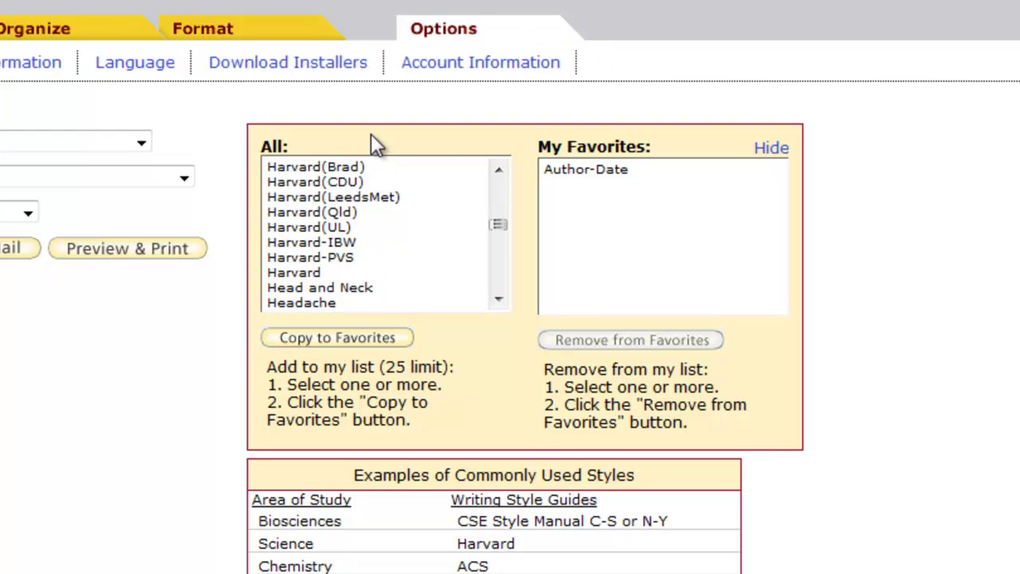
left_click(299, 275)
left_click(356, 333)
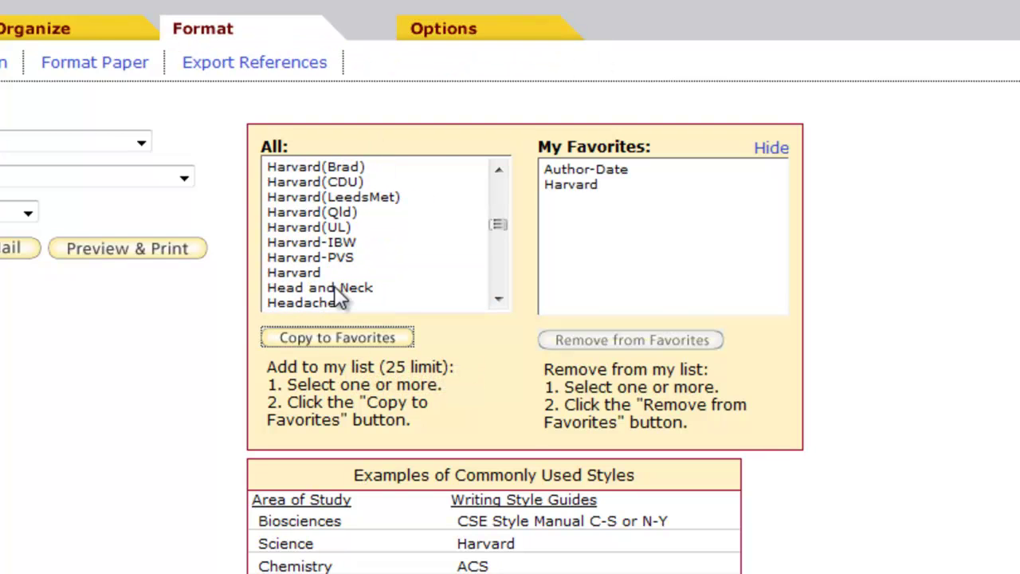
left_click(311, 251)
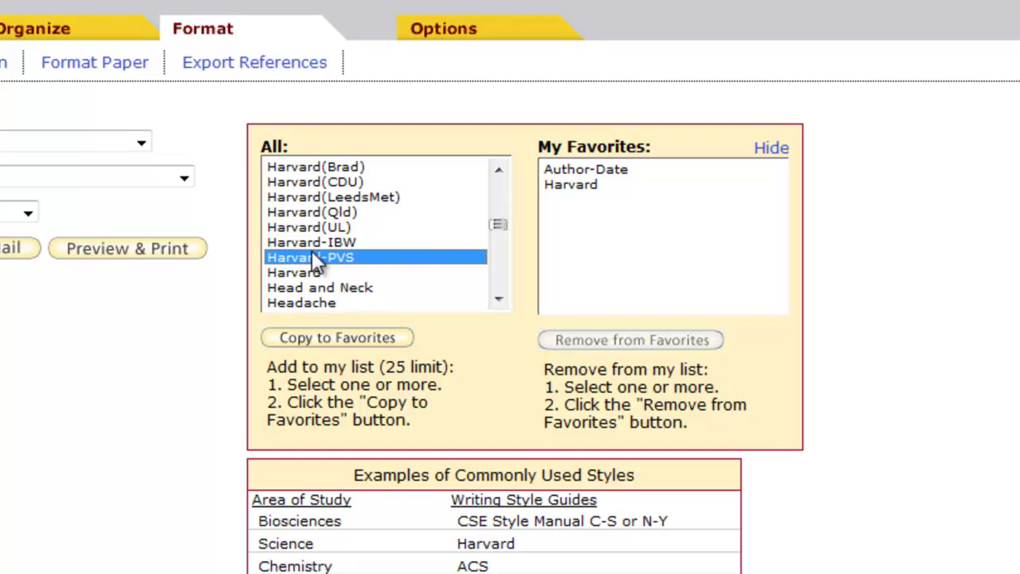
type("nature")
left_click(356, 339)
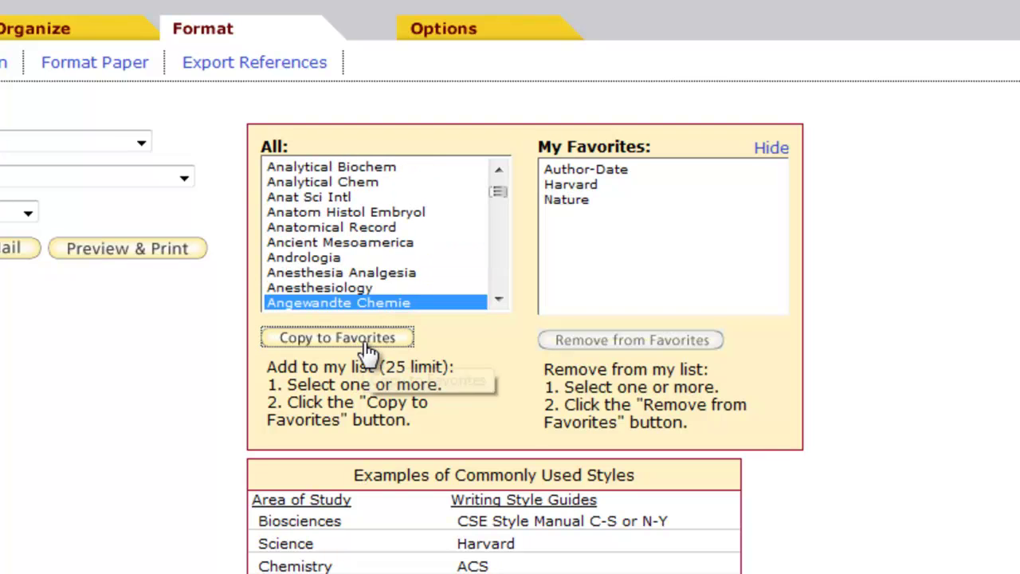
left_click(368, 341)
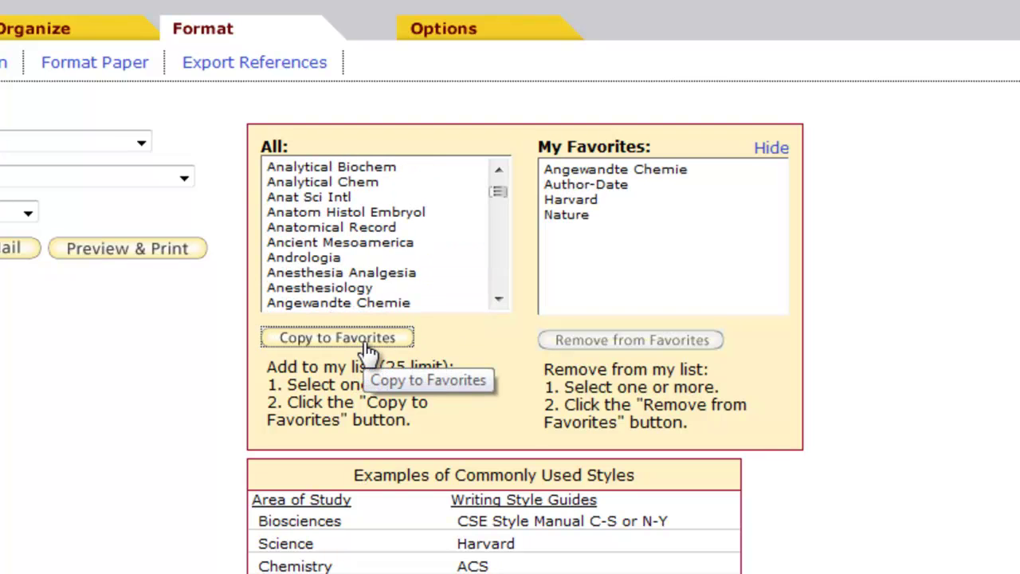
Hide the favourites panel, verify the Bibliographic style list, and return to Word
left_click(770, 148)
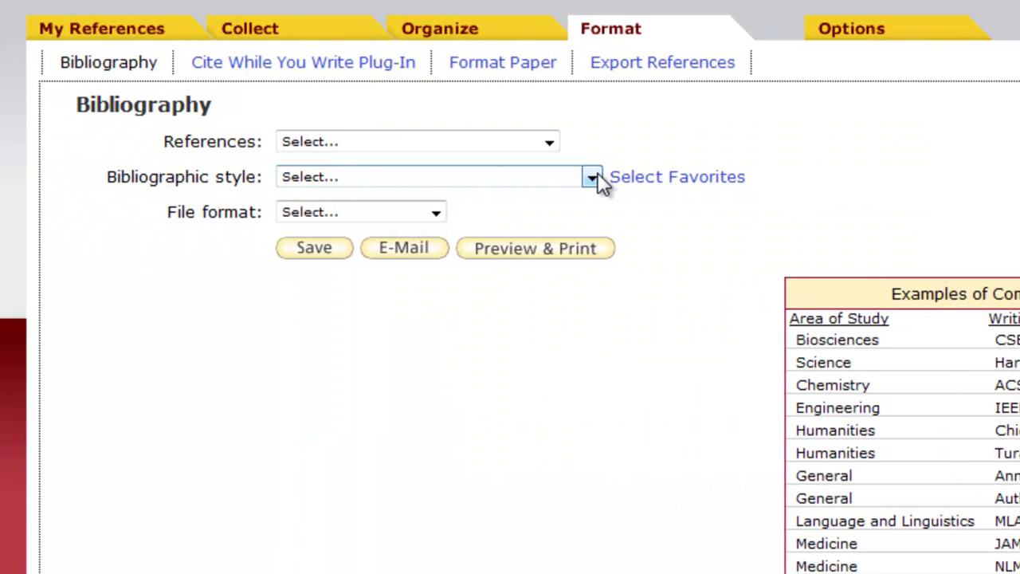
left_click(593, 178)
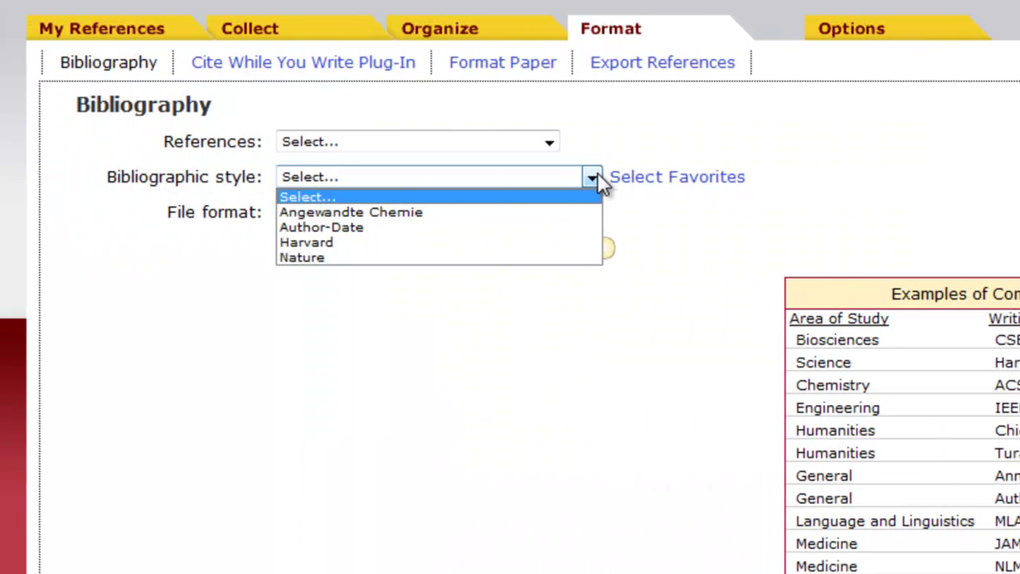
left_click(592, 176)
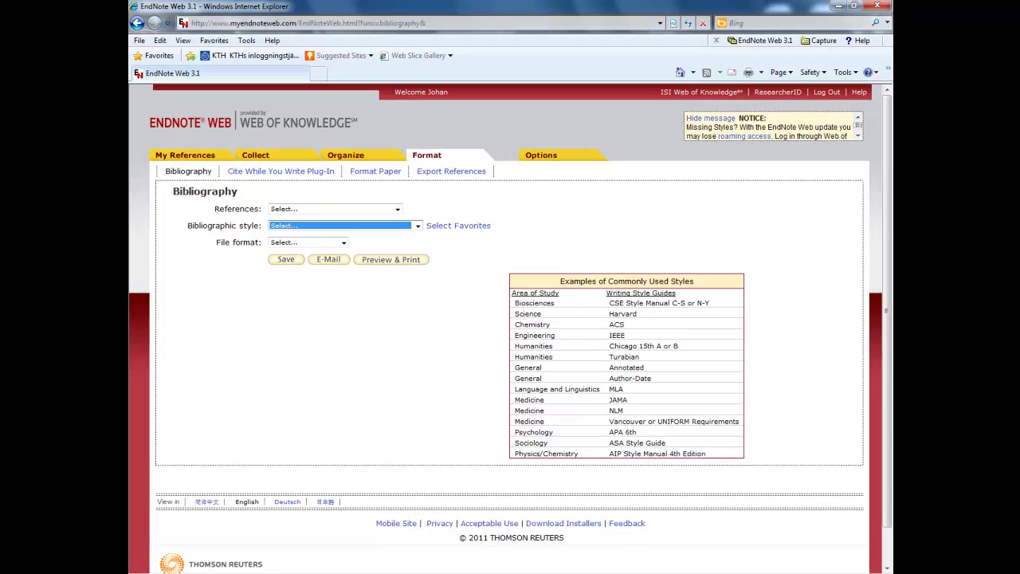
key("super")
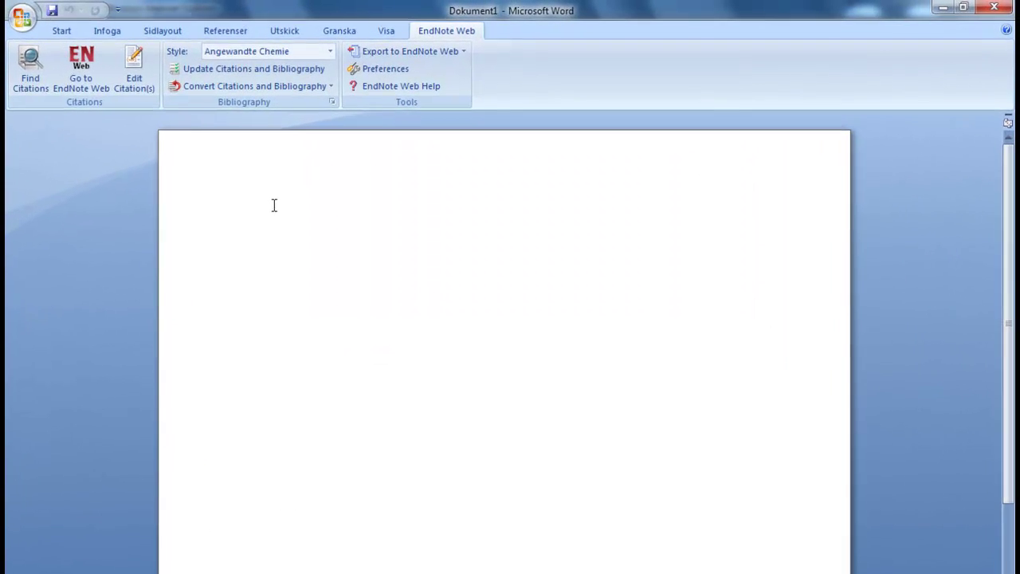
Reformat citations in Harvard, then Nature style, and type 'Statement2 Statement3 Statement4'
type("Statement1[1")
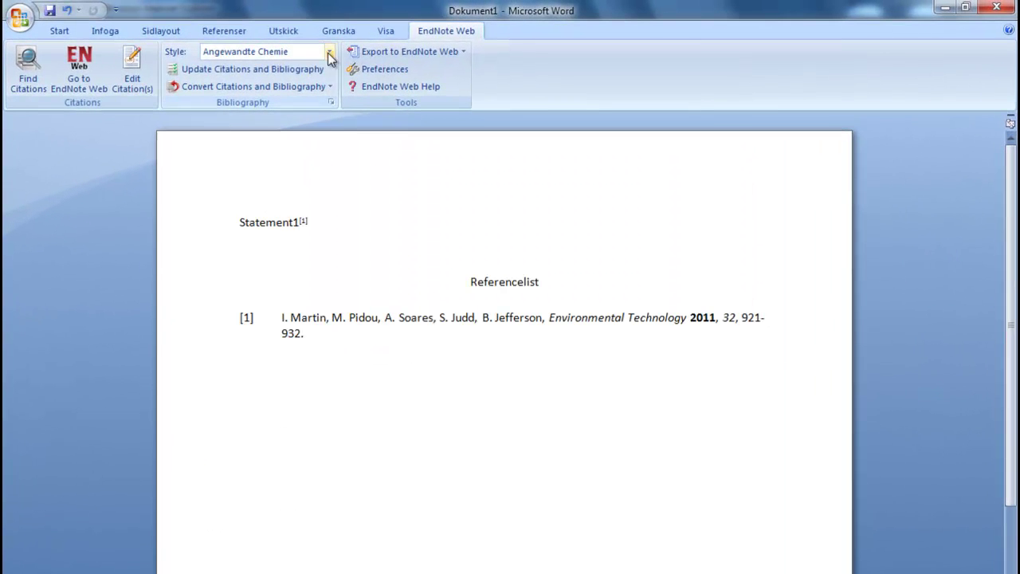
left_click(329, 51)
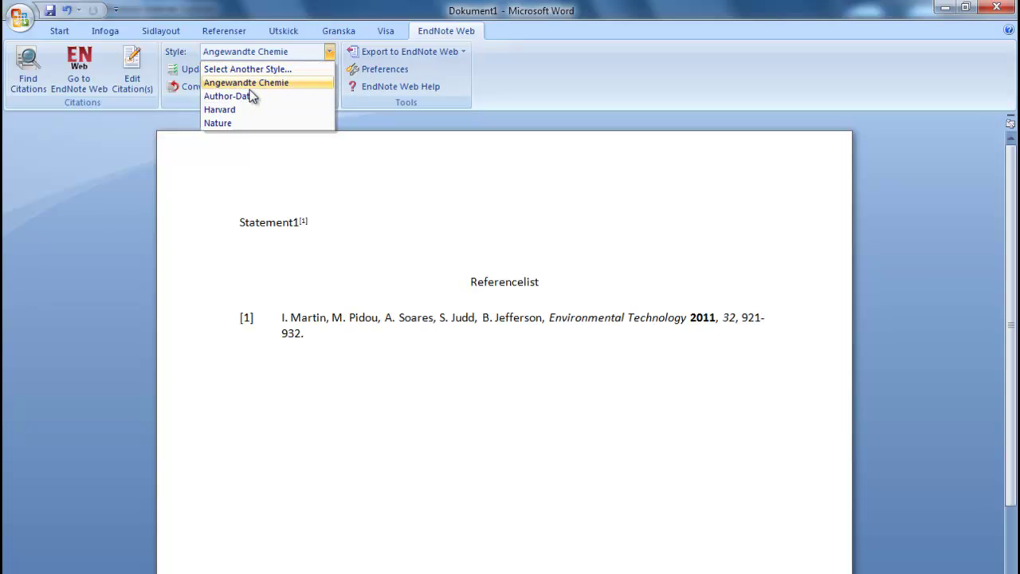
left_click(232, 109)
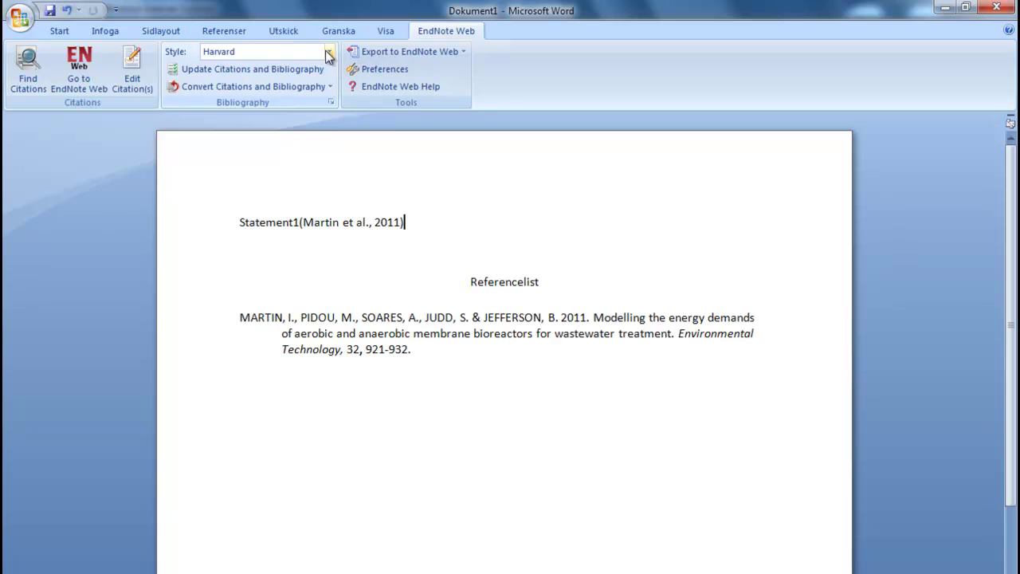
left_click(328, 51)
left_click(231, 123)
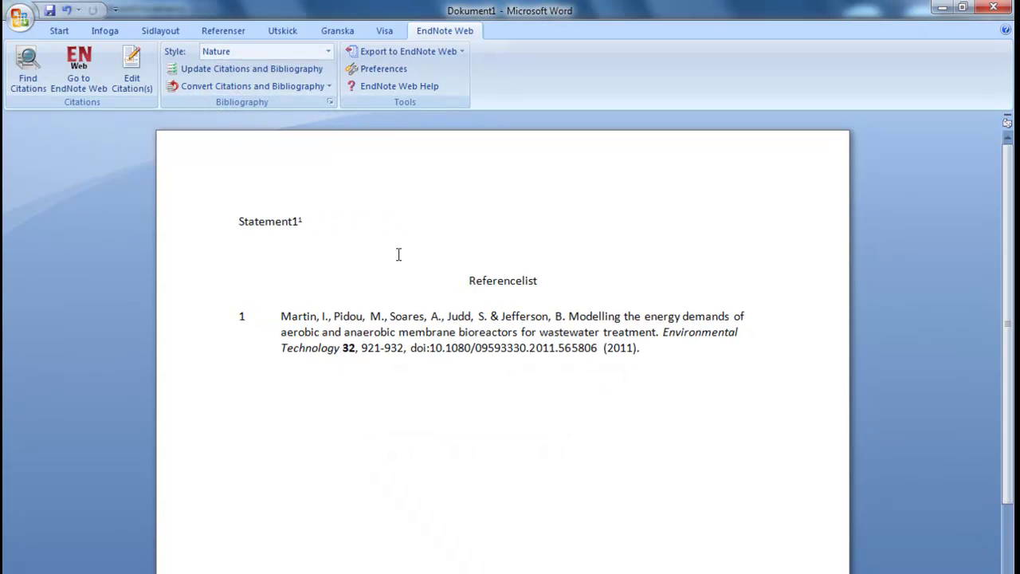
type("Stat")
type("ement2 Statement3 Statement4")
left_click(364, 221)
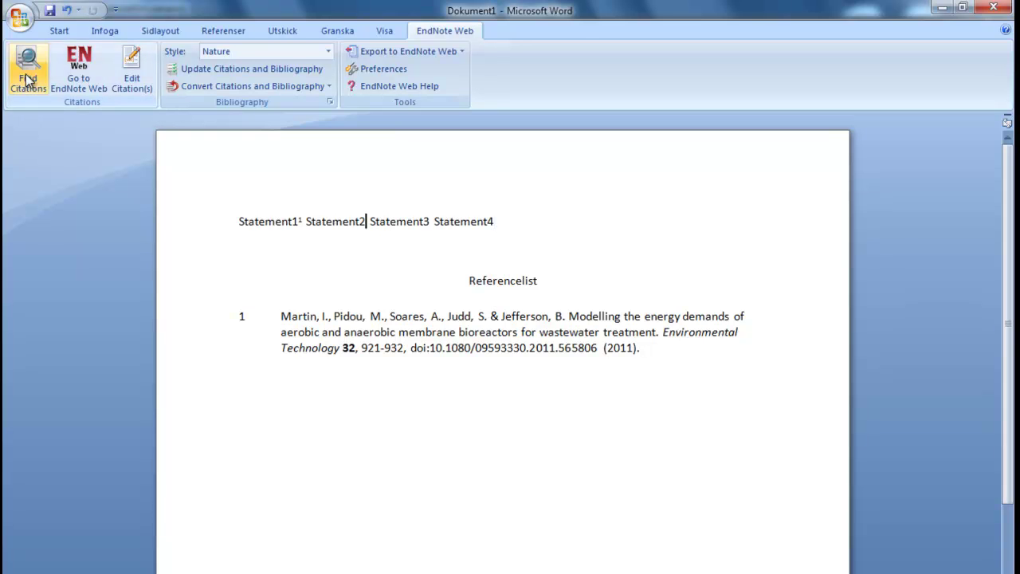
Cite after Statement2, move Statement3 to the front, and update citations and bibliography
left_click(26, 79)
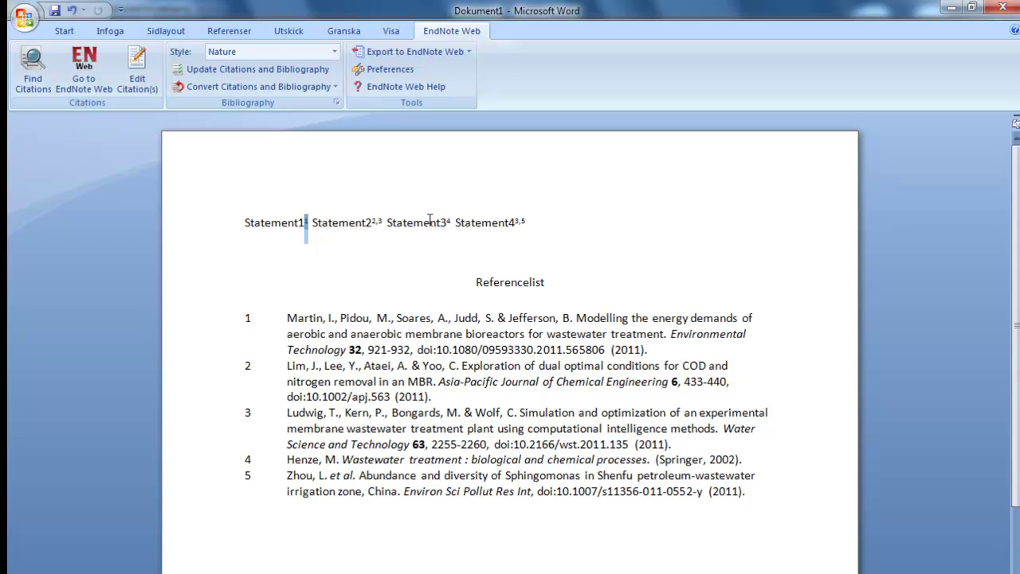
mouse_move(387, 224)
left_mouse_down()
mouse_move(456, 227)
mouse_move(246, 225)
left_mouse_up()
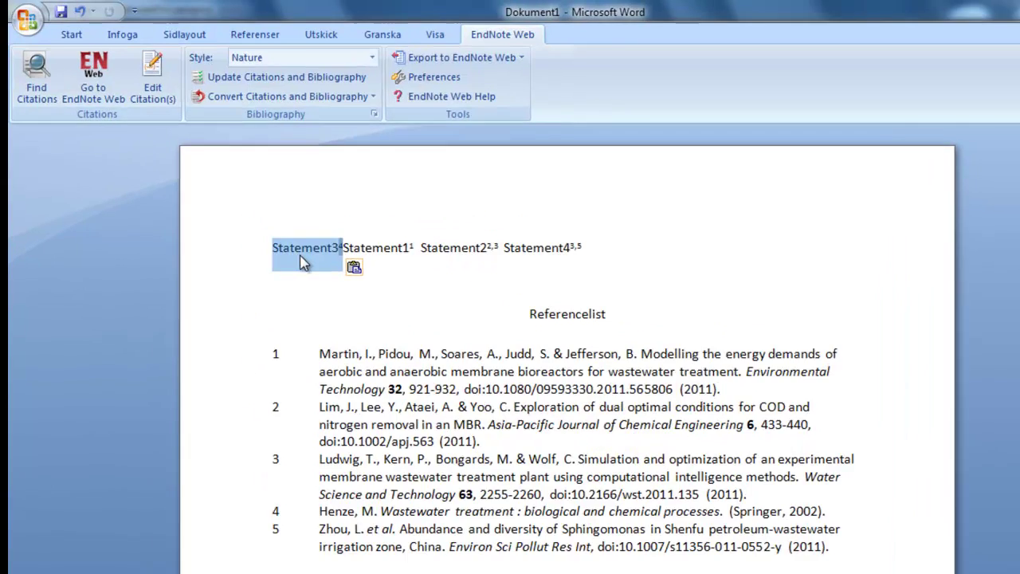
left_click(590, 424)
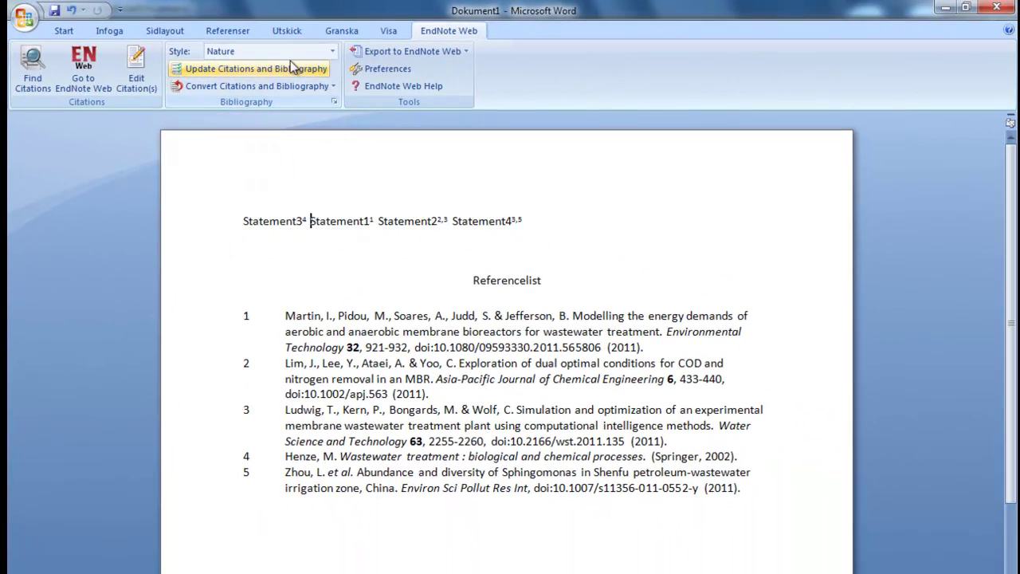
left_click(292, 68)
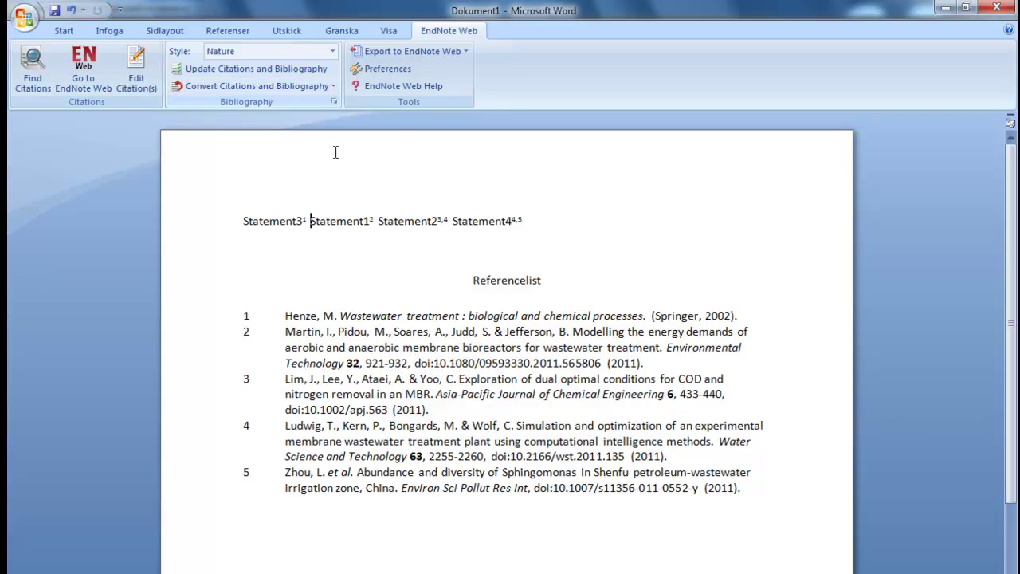
left_click(315, 282)
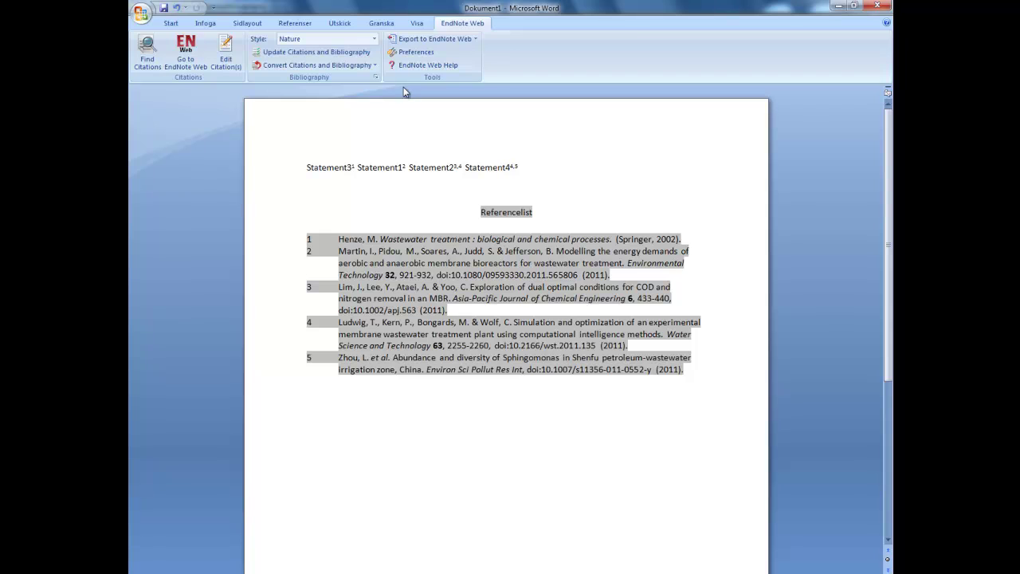
Reformat citations in Author-Date style and add the suffix ', p21' to the Henze 2002 citation
left_click(374, 38)
left_click(322, 74)
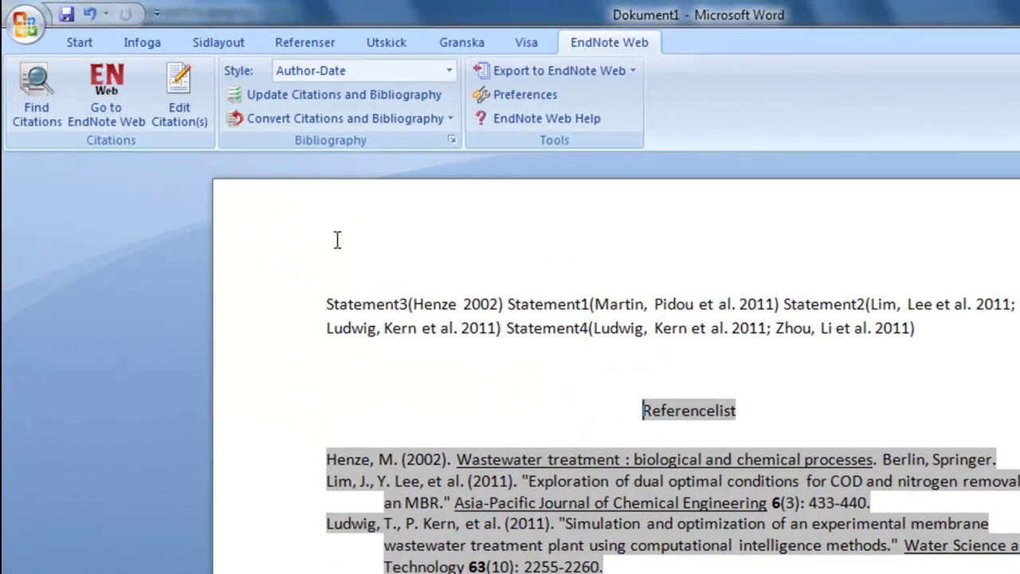
left_click(211, 83)
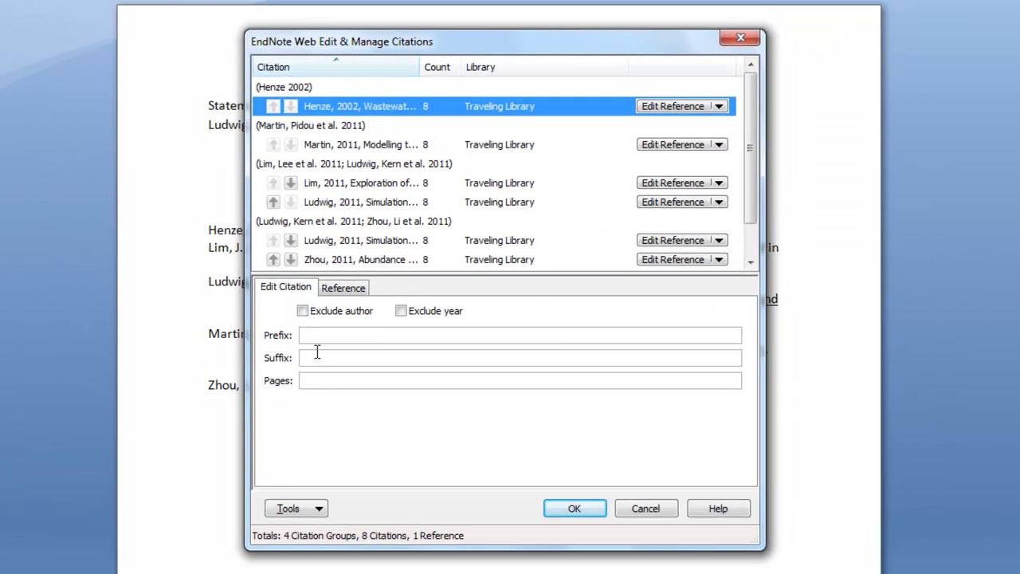
left_click(314, 358)
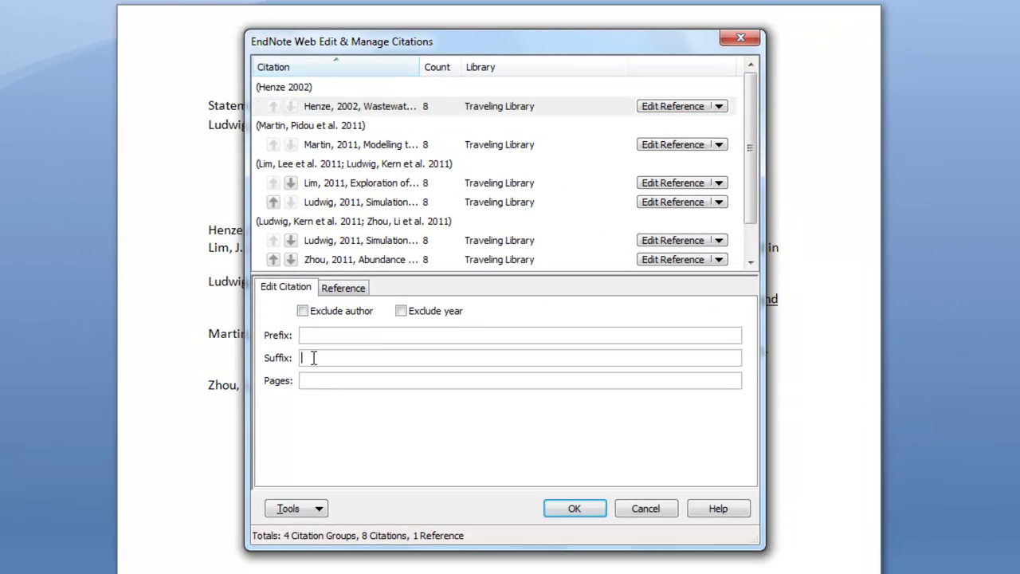
type(", p")
type("21")
left_click(570, 508)
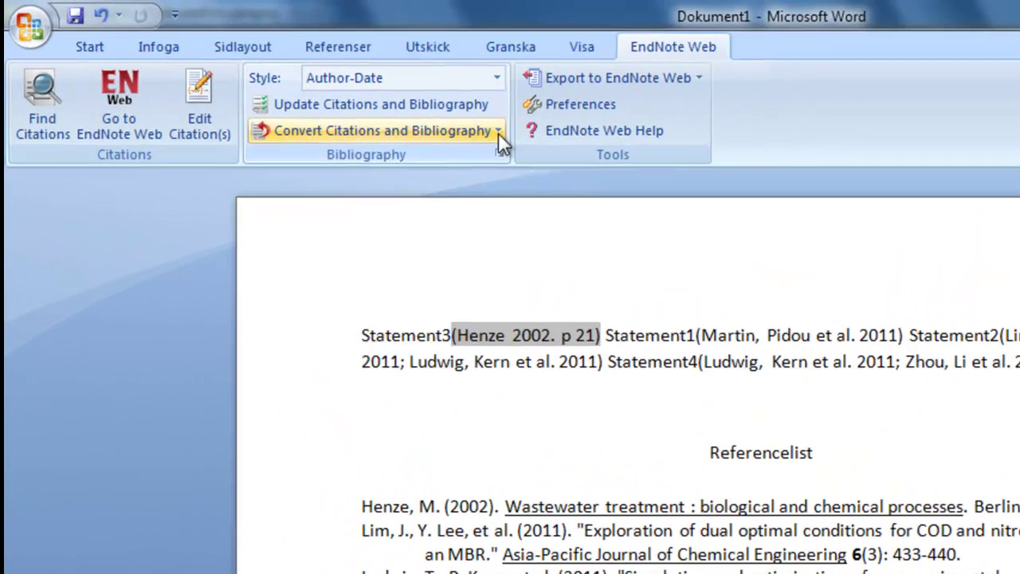
Delete the citations after Statement4 and Statement2 and refresh the reference list
left_click(387, 103)
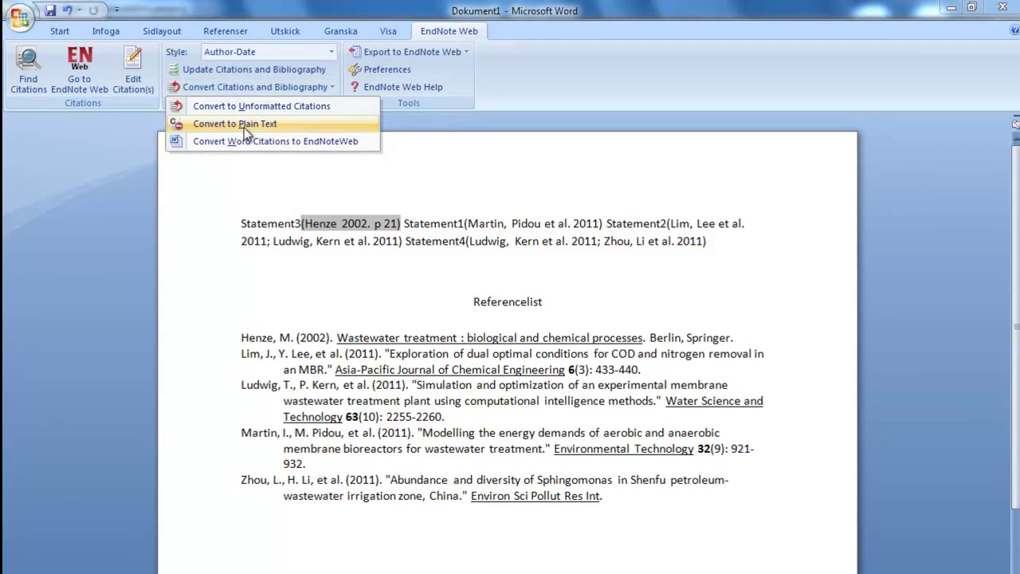
left_click(353, 186)
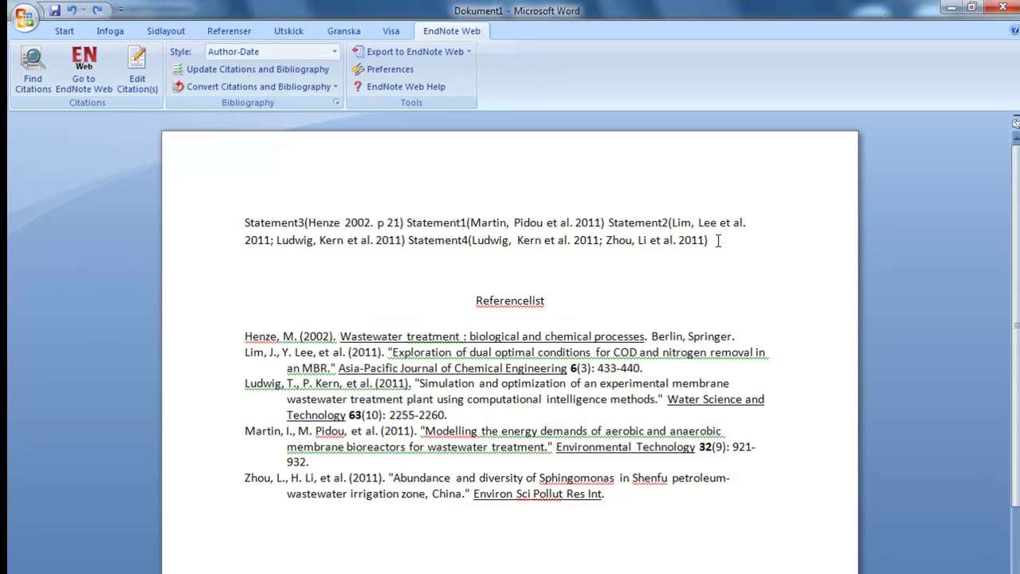
left_click_drag(719, 243, 485, 243)
key("Delete")
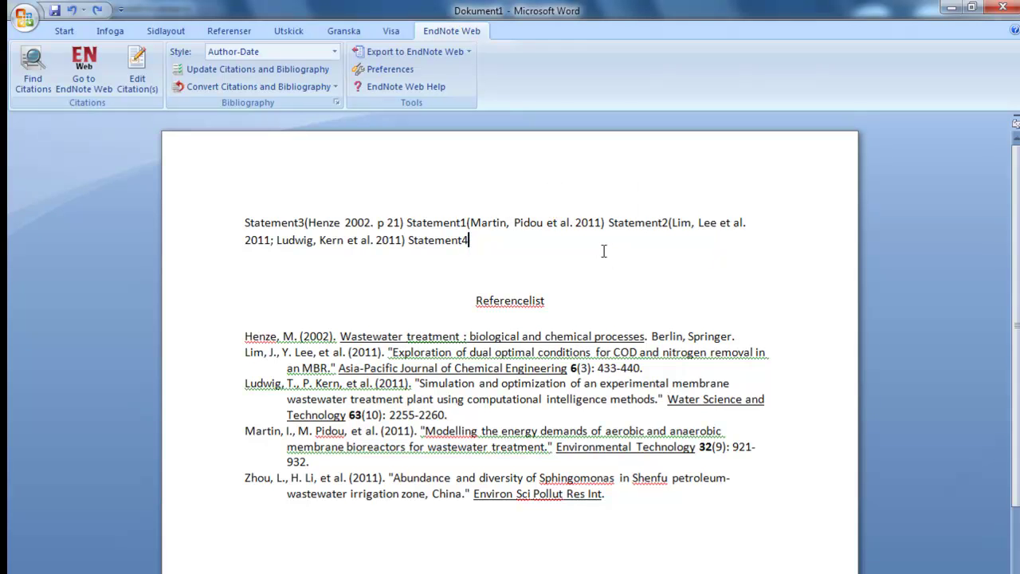
left_click(241, 74)
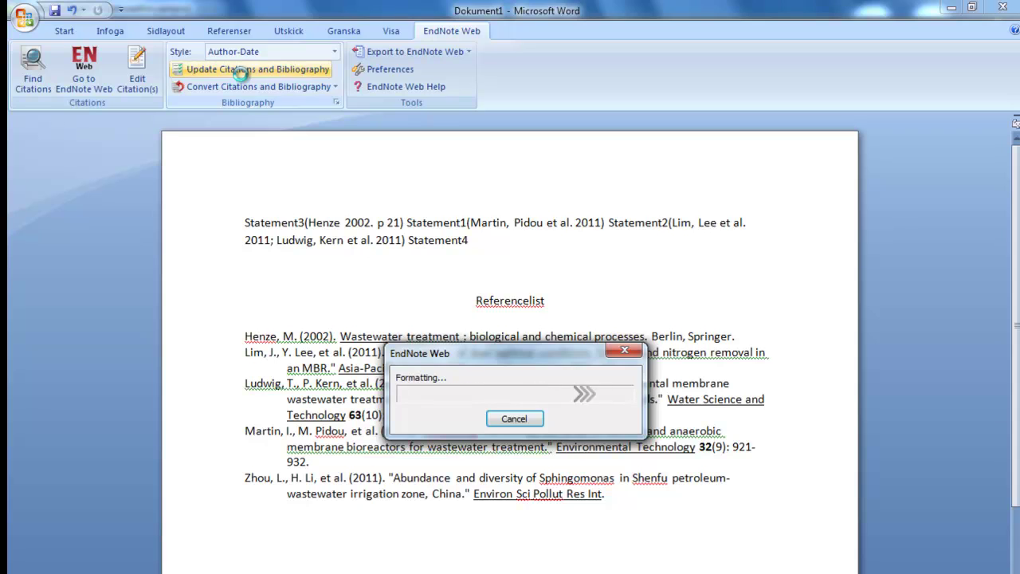
left_click_drag(409, 241, 394, 239)
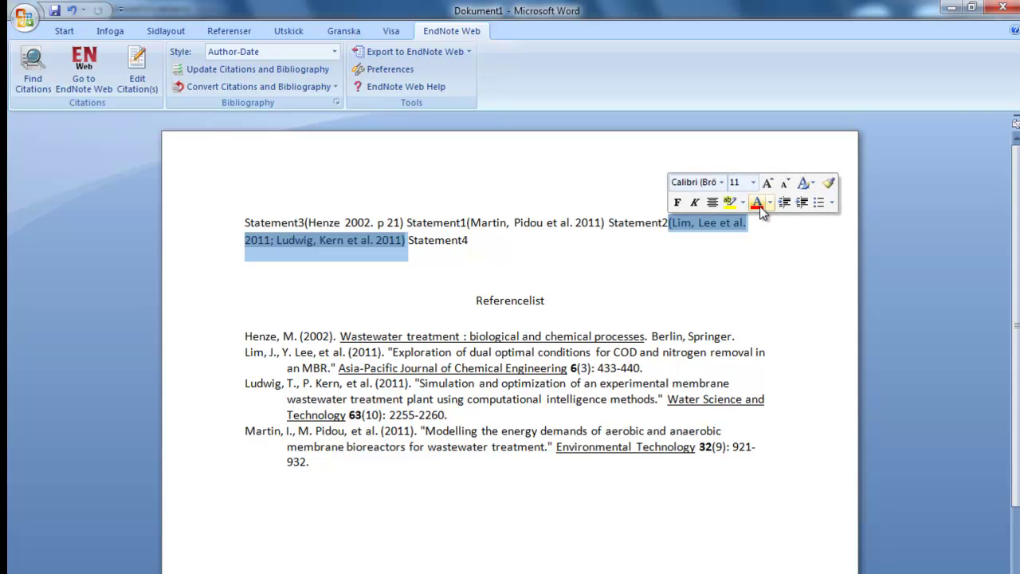
key("Delete")
Turn on Instant Formatting in the bibliography settings so the reference list updates automatically
left_click(335, 103)
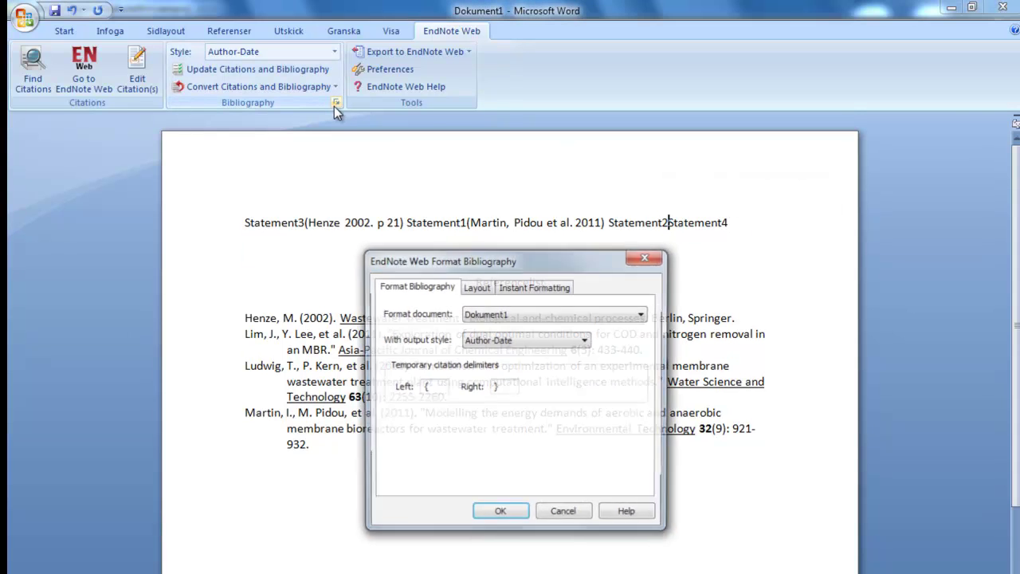
left_click(550, 286)
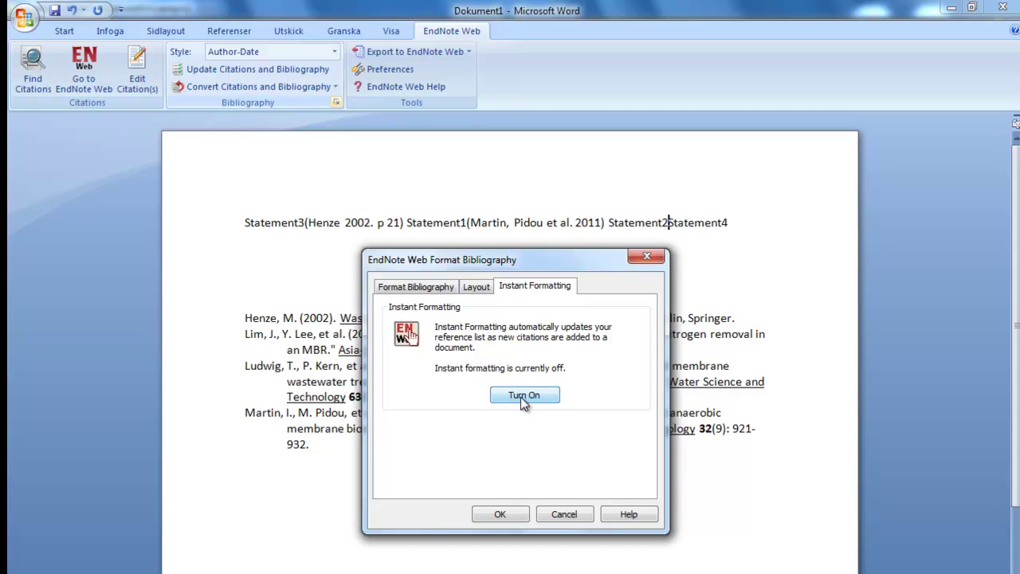
left_click(510, 514)
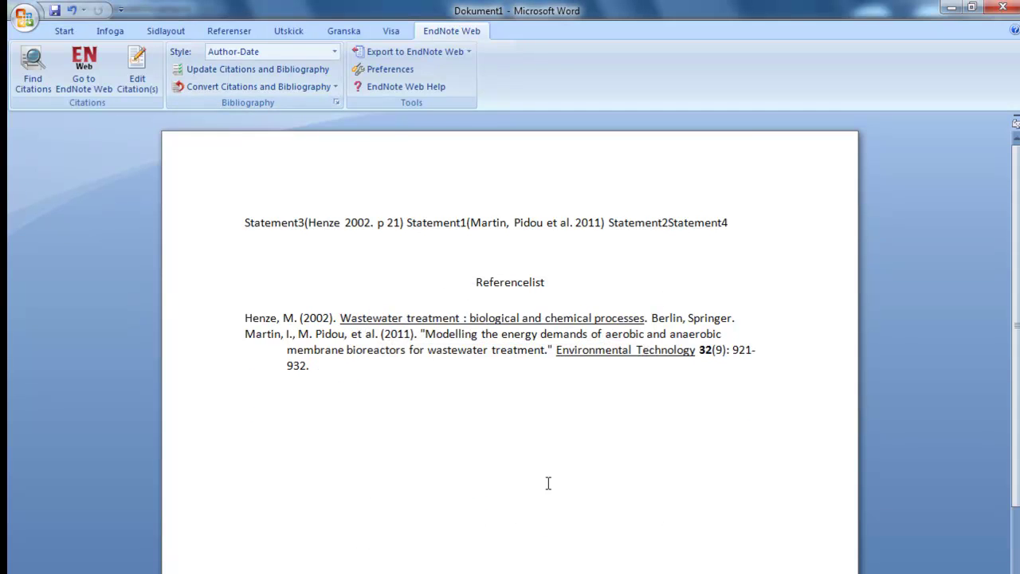